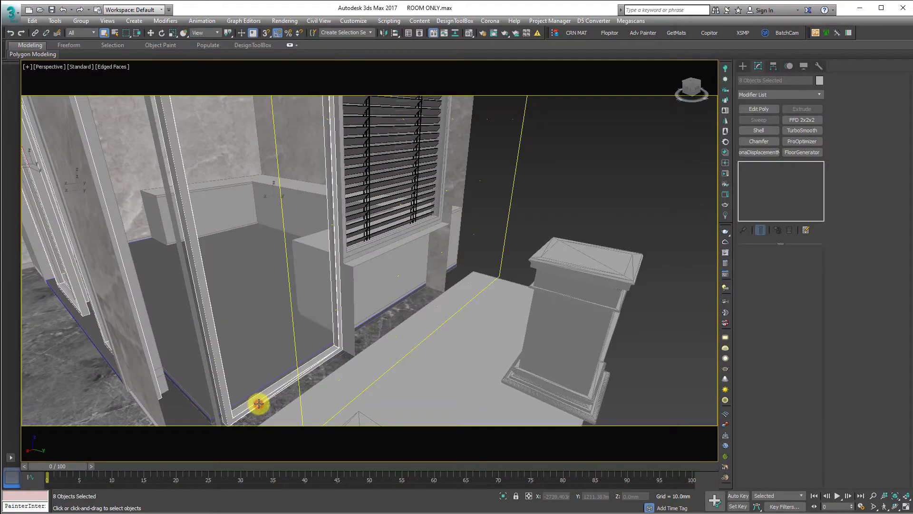
Step: Add the window frame surrounding the blinds to the current selection of window frames
{"action": "scroll", "coordinate": [411, 244], "scroll_direction": "up", "scroll_amount": 5}
{"action": "left_click", "coordinate": [395, 310], "text": "ctrl"}
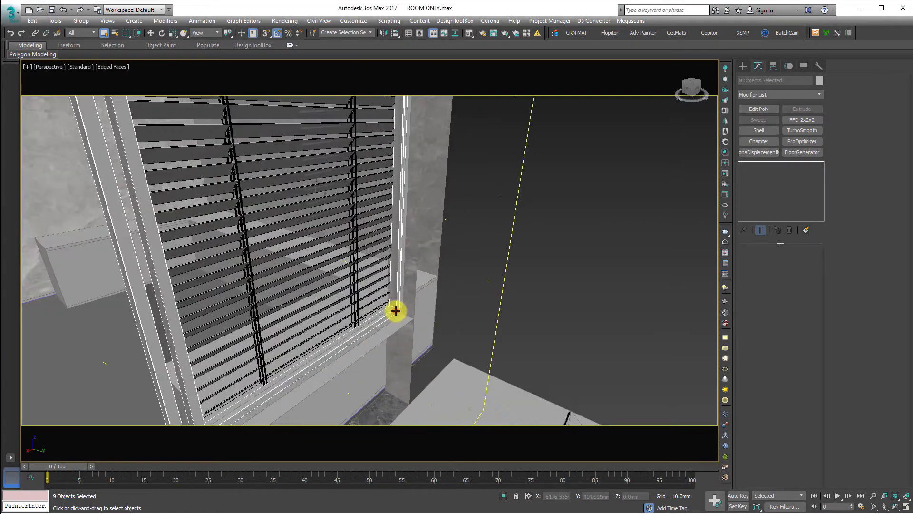
{"action": "scroll", "coordinate": [334, 341], "scroll_direction": "down", "scroll_amount": 3}
{"action": "mouse_move", "coordinate": [334, 341]}
{"action": "middle_mouse_down", "text": "alt"}
{"action": "mouse_move", "coordinate": [389, 337]}
{"action": "mouse_move", "coordinate": [350, 342]}
{"action": "middle_mouse_up", "text": "alt"}
{"action": "key", "text": "ctrl+z"}
{"action": "middle_click_drag", "start_coordinate": [282, 330], "coordinate": [369, 322], "text": "alt"}
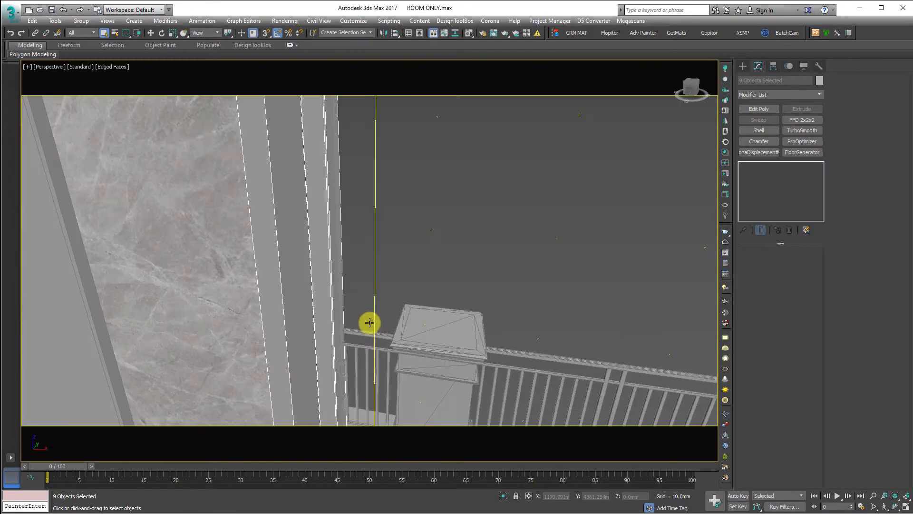
Step: Add the long slatted strip on the ceiling to the selection and isolate the selected objects
{"action": "scroll", "coordinate": [370, 319], "scroll_direction": "down", "scroll_amount": 6}
{"action": "scroll", "coordinate": [373, 288], "scroll_direction": "up", "scroll_amount": 3}
{"action": "middle_click_drag", "start_coordinate": [329, 283], "coordinate": [242, 320], "text": "alt"}
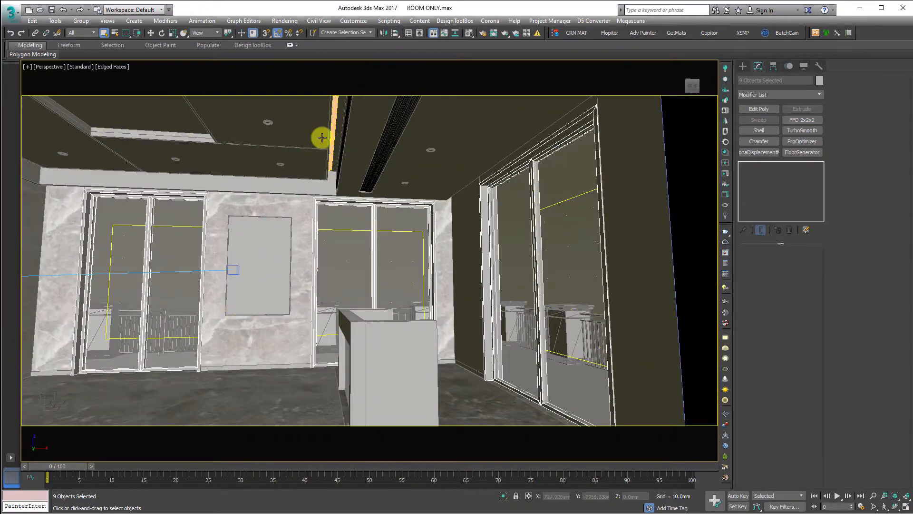
{"action": "middle_click_drag", "start_coordinate": [320, 134], "coordinate": [442, 164], "text": "alt"}
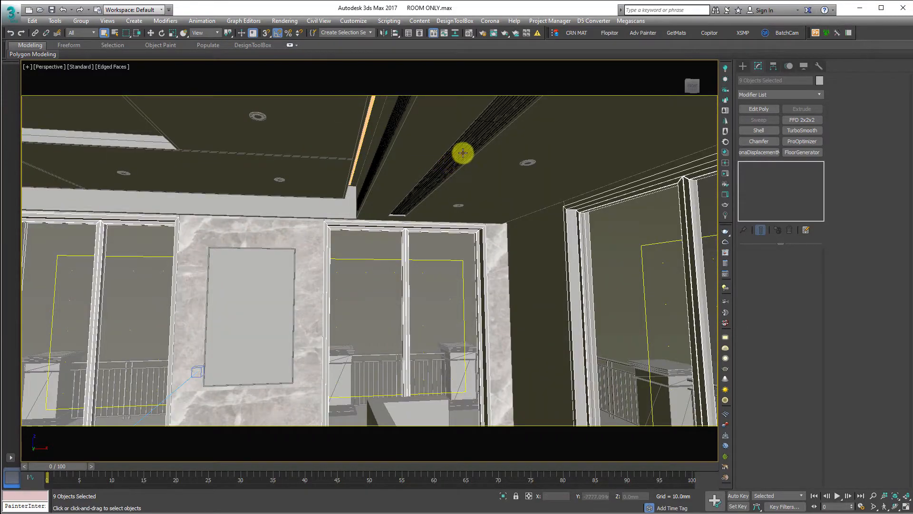
{"action": "left_click", "coordinate": [463, 153], "text": "ctrl"}
{"action": "scroll", "coordinate": [470, 212], "scroll_direction": "down", "scroll_amount": 5}
{"action": "key", "text": "alt+q"}
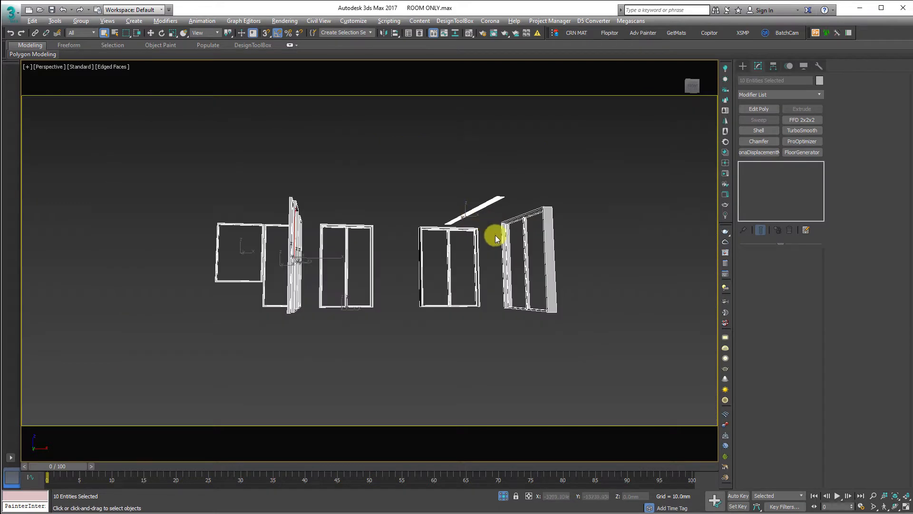
Step: Clear the selection and frame the isolated objects in an angled orthographic view
{"action": "left_click", "coordinate": [496, 230]}
{"action": "middle_click_drag", "start_coordinate": [496, 230], "coordinate": [363, 183], "text": "alt"}
{"action": "scroll", "coordinate": [387, 171], "scroll_direction": "up", "scroll_amount": 5}
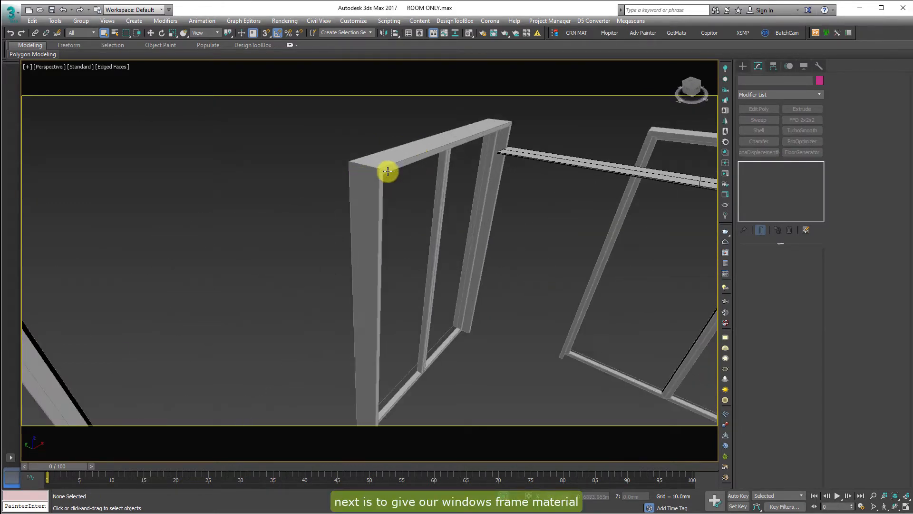
{"action": "key", "text": "t"}
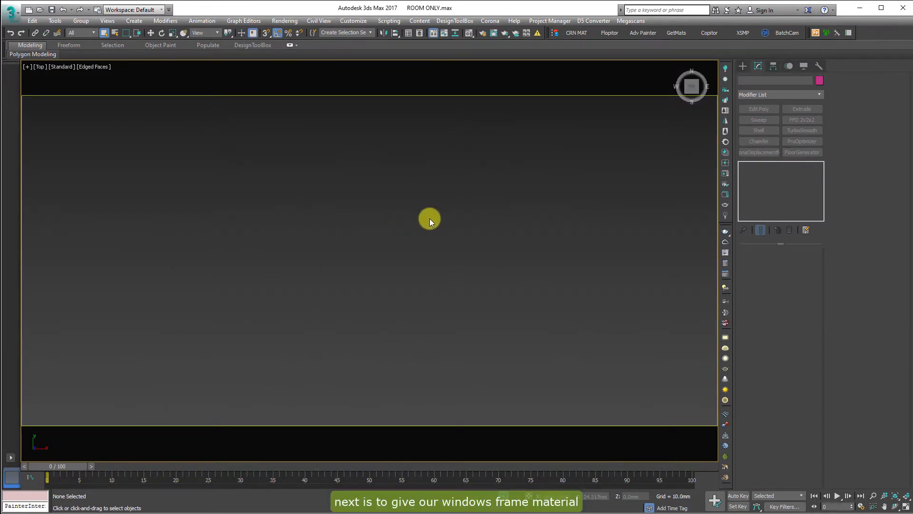
{"action": "key", "text": "z"}
{"action": "middle_click_drag", "start_coordinate": [389, 288], "coordinate": [317, 247], "text": "alt"}
{"action": "middle_click_drag", "start_coordinate": [31, 178], "coordinate": [262, 204]}
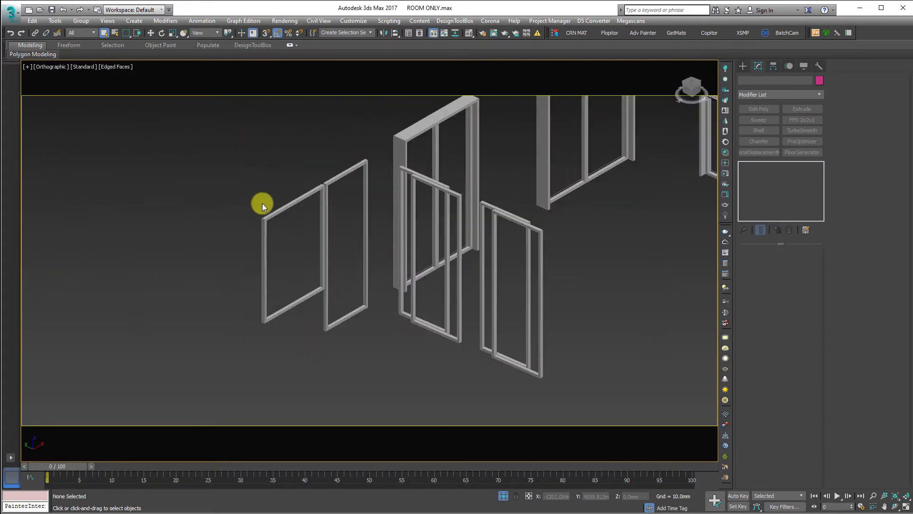
Step: Examine the edges and corners of the isolated window frames up close for bevels
{"action": "scroll", "coordinate": [261, 204], "scroll_direction": "up", "scroll_amount": 6}
{"action": "scroll", "coordinate": [503, 167], "scroll_direction": "up", "scroll_amount": 3}
{"action": "middle_click_drag", "start_coordinate": [508, 104], "coordinate": [463, 125]}
{"action": "scroll", "coordinate": [463, 124], "scroll_direction": "up", "scroll_amount": 7}
{"action": "scroll", "coordinate": [297, 271], "scroll_direction": "down", "scroll_amount": 8}
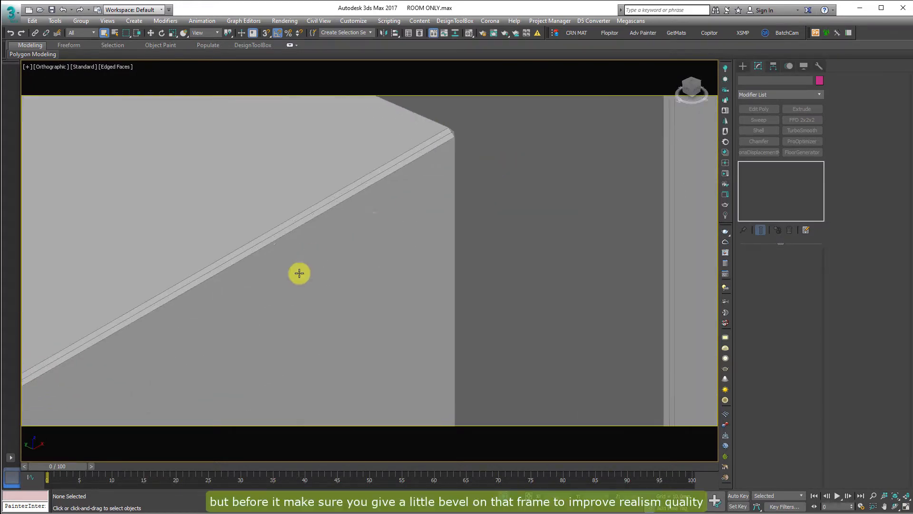
{"action": "scroll", "coordinate": [446, 252], "scroll_direction": "up", "scroll_amount": 3}
{"action": "scroll", "coordinate": [323, 278], "scroll_direction": "up", "scroll_amount": 4}
{"action": "scroll", "coordinate": [322, 278], "scroll_direction": "up", "scroll_amount": 4}
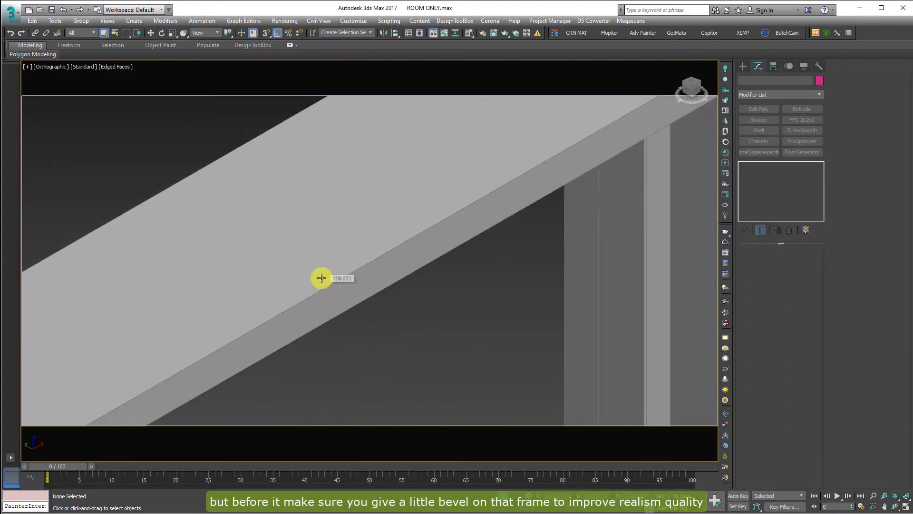
{"action": "scroll", "coordinate": [546, 206], "scroll_direction": "down", "scroll_amount": 8}
{"action": "scroll", "coordinate": [498, 233], "scroll_direction": "up", "scroll_amount": 3}
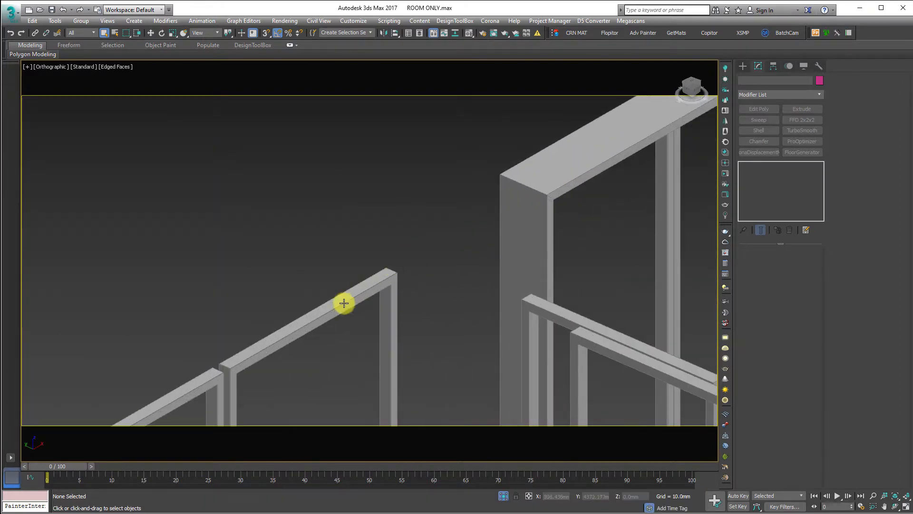
{"action": "scroll", "coordinate": [210, 375], "scroll_direction": "up", "scroll_amount": 2}
{"action": "scroll", "coordinate": [157, 381], "scroll_direction": "up", "scroll_amount": 3}
{"action": "scroll", "coordinate": [132, 350], "scroll_direction": "up", "scroll_amount": 3}
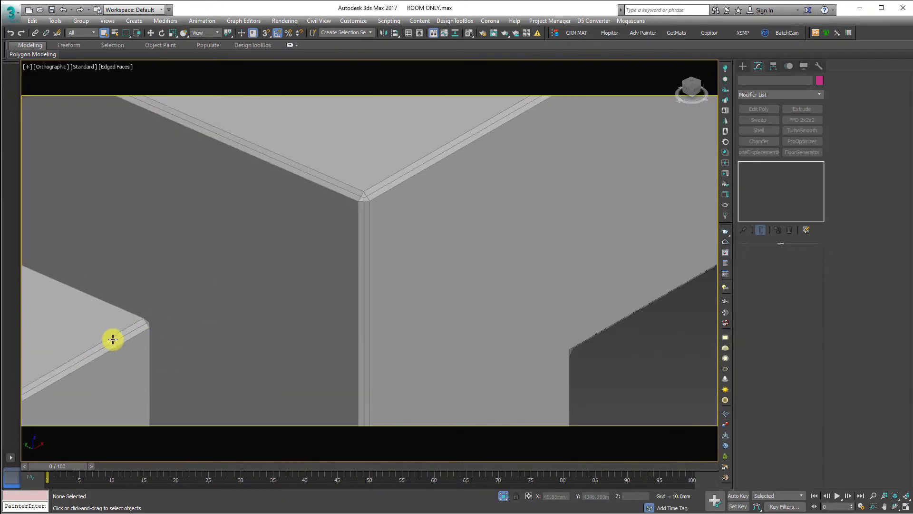
{"action": "scroll", "coordinate": [367, 190], "scroll_direction": "down", "scroll_amount": 5}
{"action": "middle_click_drag", "start_coordinate": [649, 187], "coordinate": [308, 289], "text": "alt"}
{"action": "scroll", "coordinate": [308, 289], "scroll_direction": "down", "scroll_amount": 5}
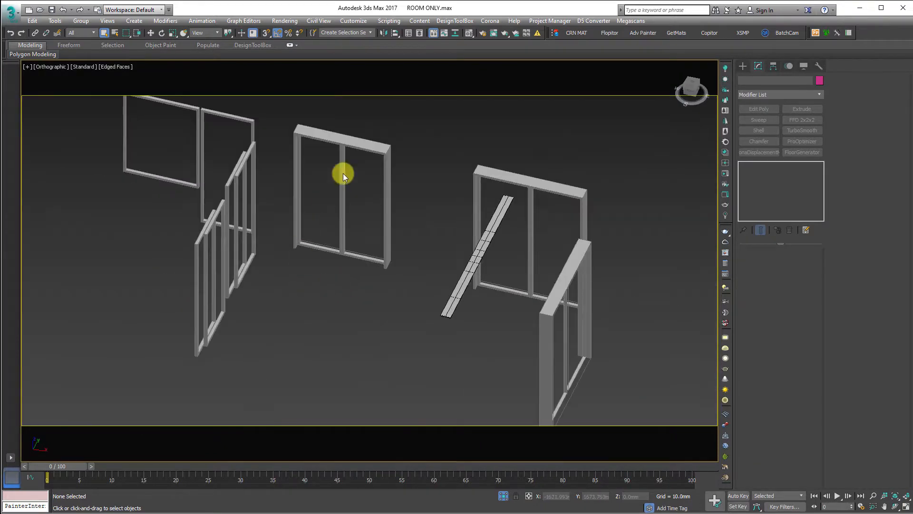
Step: Select the deep outer frame of the two-pane window and examine its corners and the neighbouring frames for bevelled edges
{"action": "scroll", "coordinate": [342, 162], "scroll_direction": "up", "scroll_amount": 3}
{"action": "left_click", "coordinate": [341, 151]}
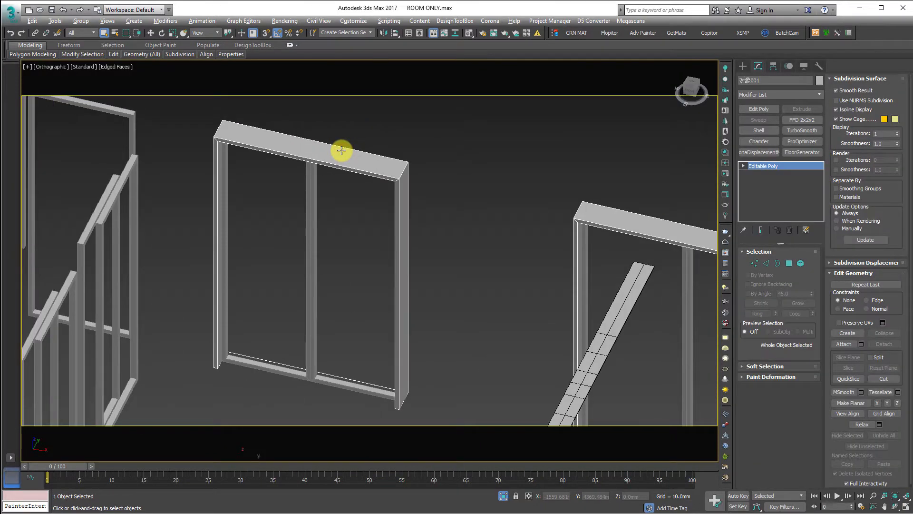
{"action": "key", "text": "alt+w"}
{"action": "key", "text": "alt+w"}
{"action": "key", "text": "alt+w"}
{"action": "right_click", "coordinate": [269, 293]}
{"action": "key", "text": "alt+w"}
{"action": "scroll", "coordinate": [403, 316], "scroll_direction": "down", "scroll_amount": 3}
{"action": "mouse_move", "coordinate": [404, 315]}
{"action": "middle_mouse_down", "text": "alt"}
{"action": "mouse_move", "coordinate": [438, 295]}
{"action": "mouse_move", "coordinate": [392, 306]}
{"action": "middle_mouse_up", "text": "alt"}
{"action": "scroll", "coordinate": [113, 176], "scroll_direction": "up", "scroll_amount": 5}
{"action": "scroll", "coordinate": [474, 342], "scroll_direction": "up", "scroll_amount": 2}
{"action": "scroll", "coordinate": [348, 327], "scroll_direction": "up", "scroll_amount": 3}
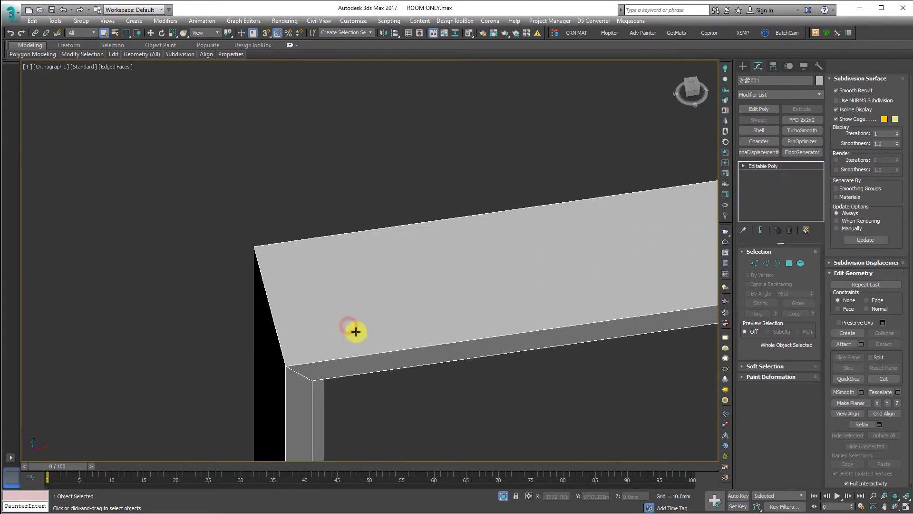
{"action": "scroll", "coordinate": [337, 325], "scroll_direction": "up", "scroll_amount": 5}
{"action": "scroll", "coordinate": [337, 325], "scroll_direction": "down", "scroll_amount": 1}
{"action": "scroll", "coordinate": [489, 338], "scroll_direction": "down", "scroll_amount": 6}
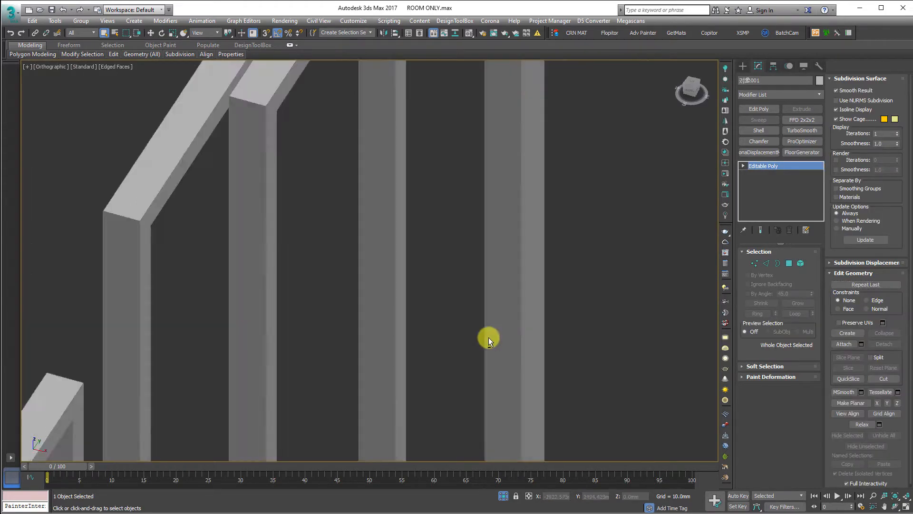
{"action": "scroll", "coordinate": [315, 138], "scroll_direction": "up", "scroll_amount": 5}
{"action": "scroll", "coordinate": [333, 176], "scroll_direction": "up", "scroll_amount": 2}
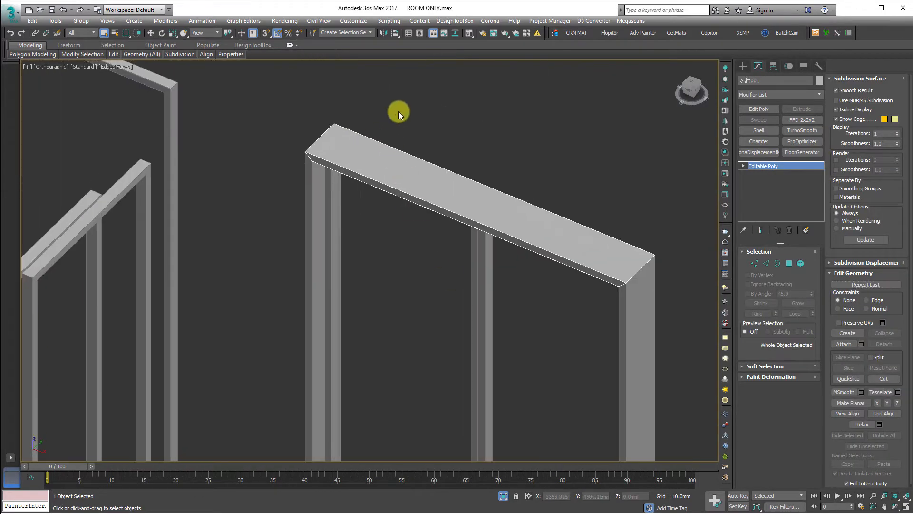
Step: Add a Chamfer modifier with a 1.0 mm amount to the deep outer frame of the two-pane window
{"action": "left_click", "coordinate": [395, 115]}
{"action": "scroll", "coordinate": [333, 171], "scroll_direction": "up", "scroll_amount": 3}
{"action": "left_click", "coordinate": [370, 190]}
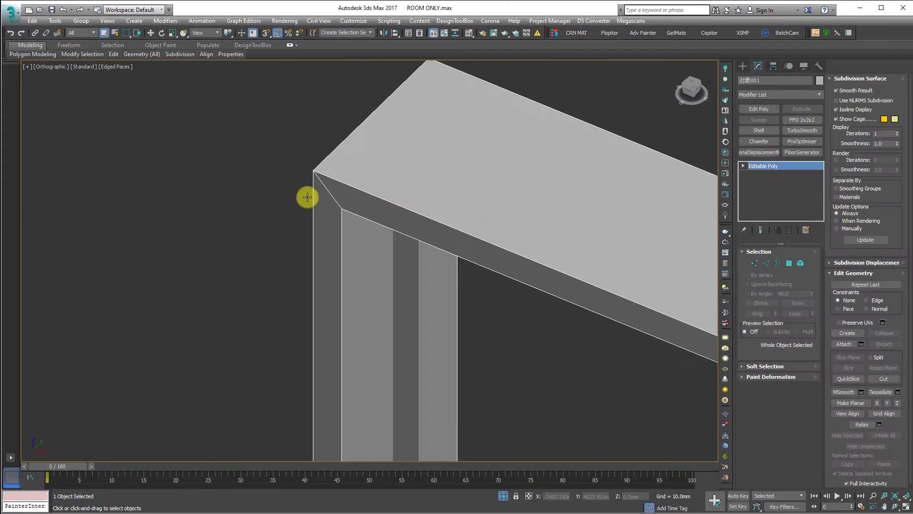
{"action": "scroll", "coordinate": [306, 196], "scroll_direction": "up", "scroll_amount": 3}
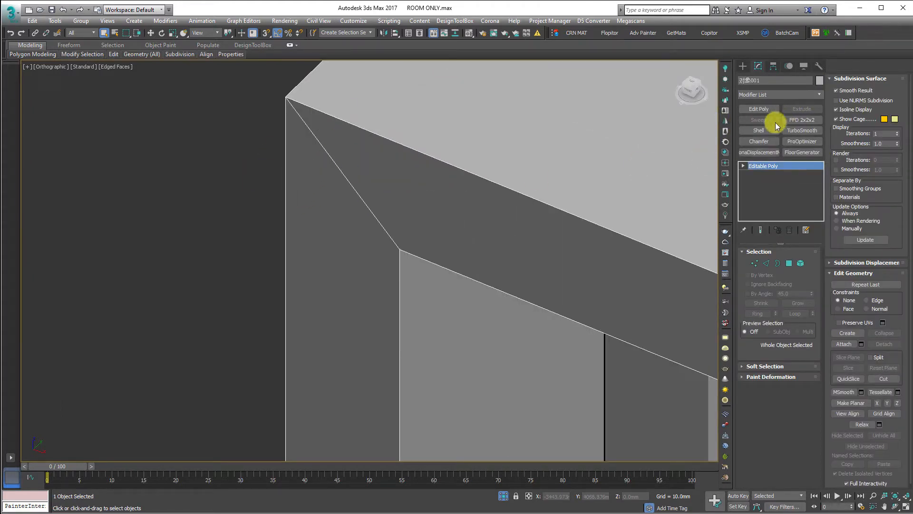
{"action": "left_click", "coordinate": [778, 143]}
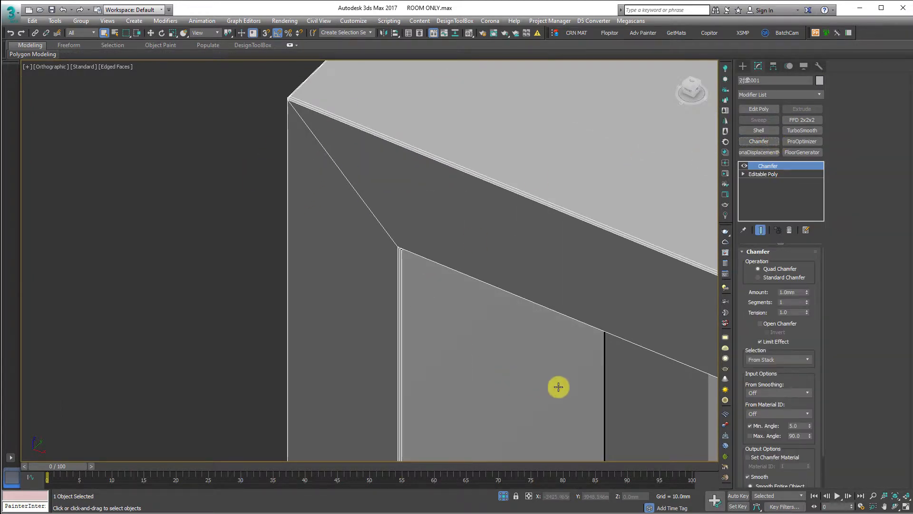
Step: Select the four overlapping sliding panel frames and add a shared Chamfer modifier with a 1.0 mm amount
{"action": "middle_click_drag", "start_coordinate": [557, 385], "coordinate": [409, 190]}
{"action": "scroll", "coordinate": [409, 191], "scroll_direction": "down", "scroll_amount": 8}
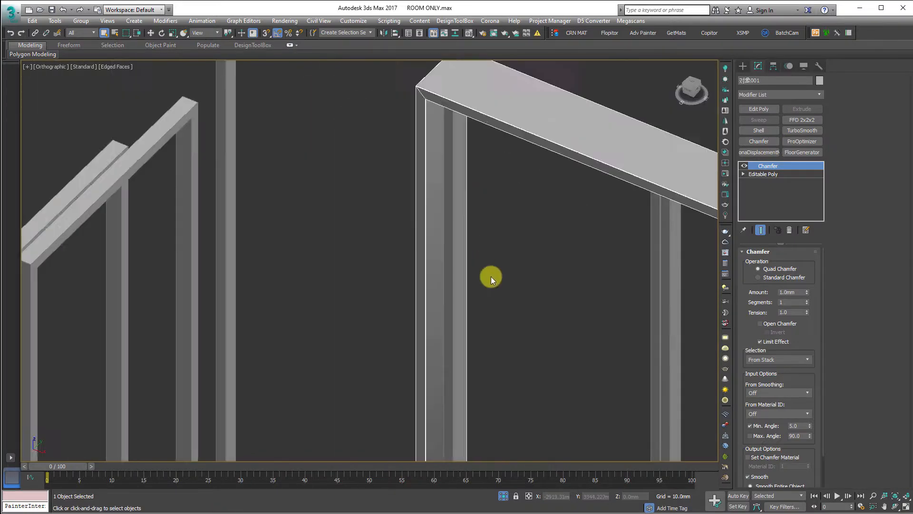
{"action": "middle_click_drag", "start_coordinate": [628, 227], "coordinate": [279, 261]}
{"action": "scroll", "coordinate": [195, 329], "scroll_direction": "up", "scroll_amount": 5}
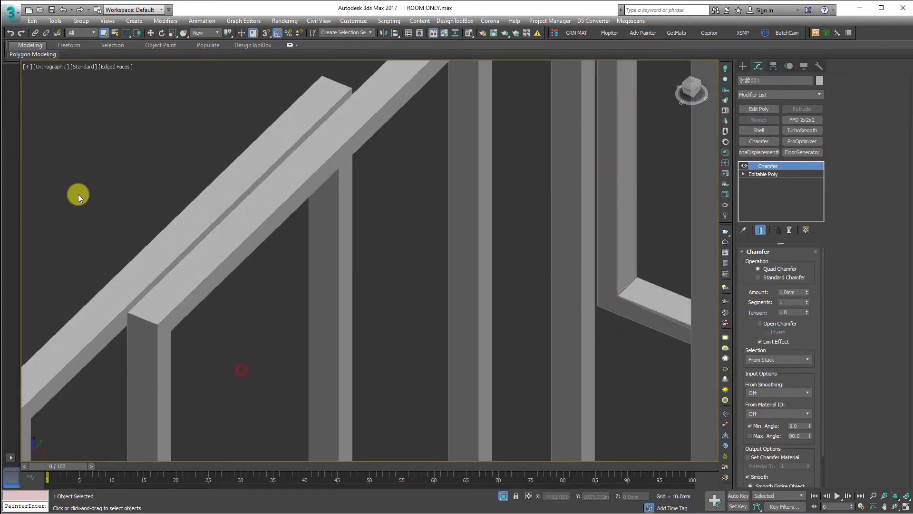
{"action": "left_click_drag", "start_coordinate": [242, 370], "coordinate": [78, 194]}
{"action": "middle_click_drag", "start_coordinate": [323, 231], "coordinate": [60, 495]}
{"action": "middle_click_drag", "start_coordinate": [392, 202], "coordinate": [364, 214], "text": "alt"}
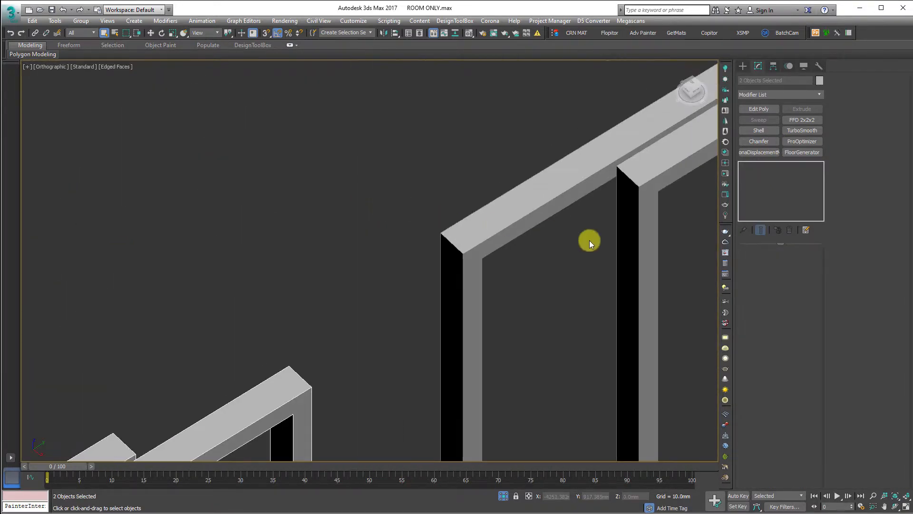
{"action": "left_click_drag", "start_coordinate": [704, 231], "coordinate": [396, 290], "text": "ctrl"}
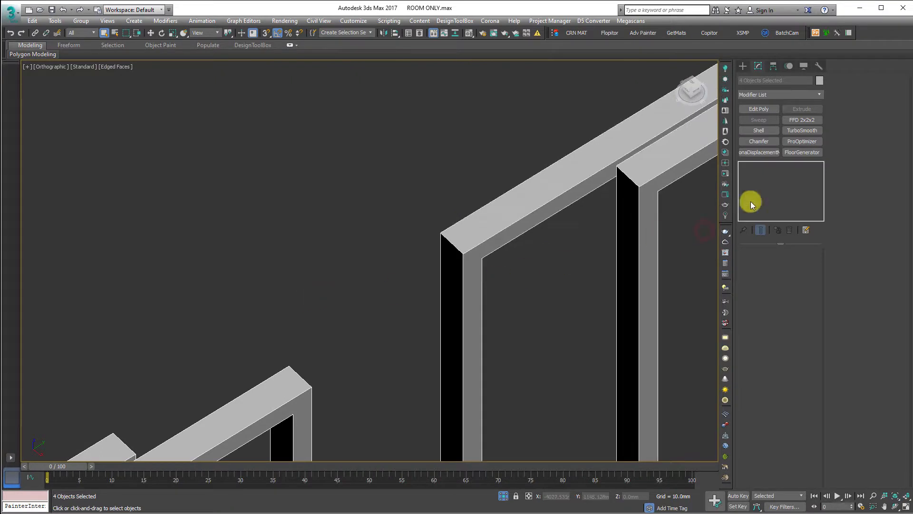
{"action": "left_click", "coordinate": [770, 142]}
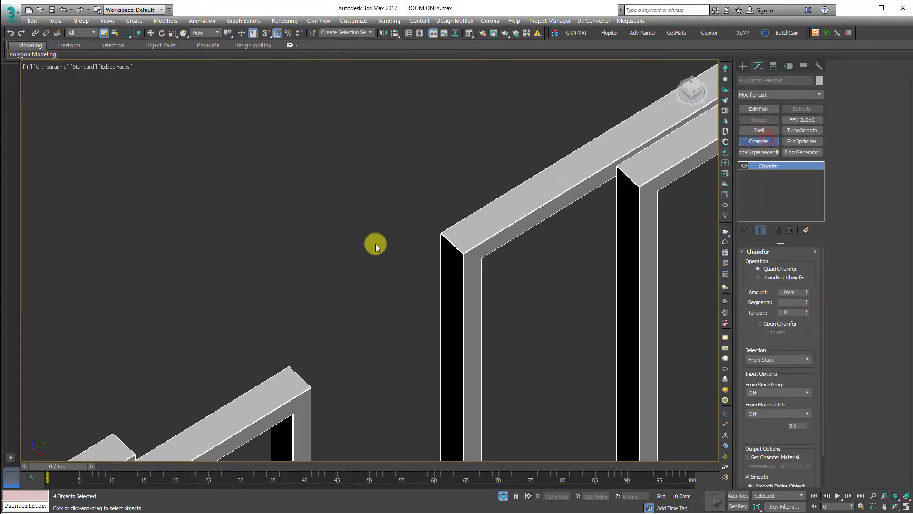
{"action": "double_click", "coordinate": [797, 292]}
{"action": "scroll", "coordinate": [452, 236], "scroll_direction": "up", "scroll_amount": 5}
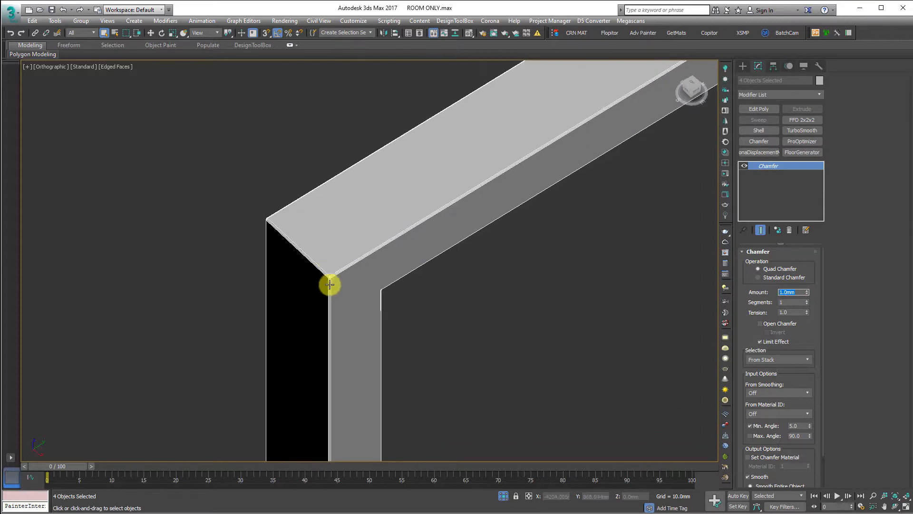
{"action": "scroll", "coordinate": [332, 277], "scroll_direction": "down", "scroll_amount": 6}
{"action": "scroll", "coordinate": [154, 280], "scroll_direction": "up", "scroll_amount": 3}
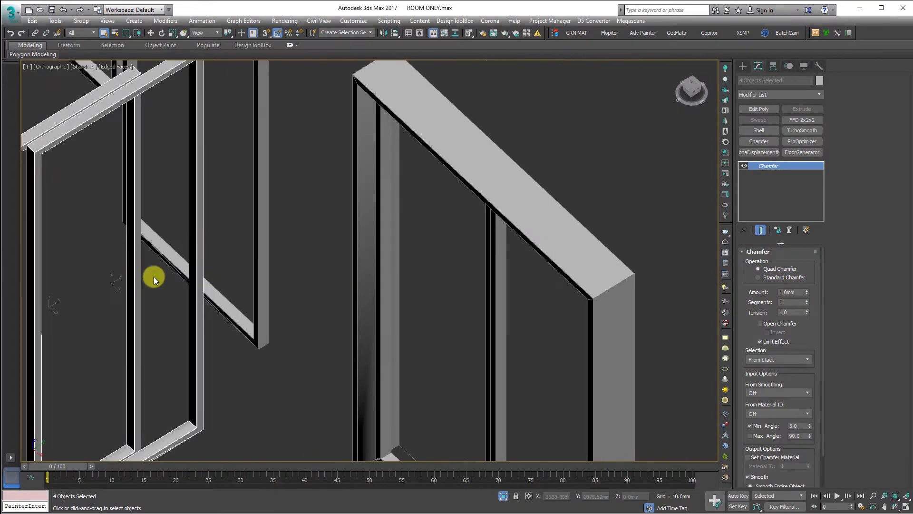
Step: Clear the selection, examine the bottom corner of the two-pane window, and select its inner frame
{"action": "left_click", "coordinate": [432, 263]}
{"action": "middle_click_drag", "start_coordinate": [407, 316], "coordinate": [448, 376], "text": "alt"}
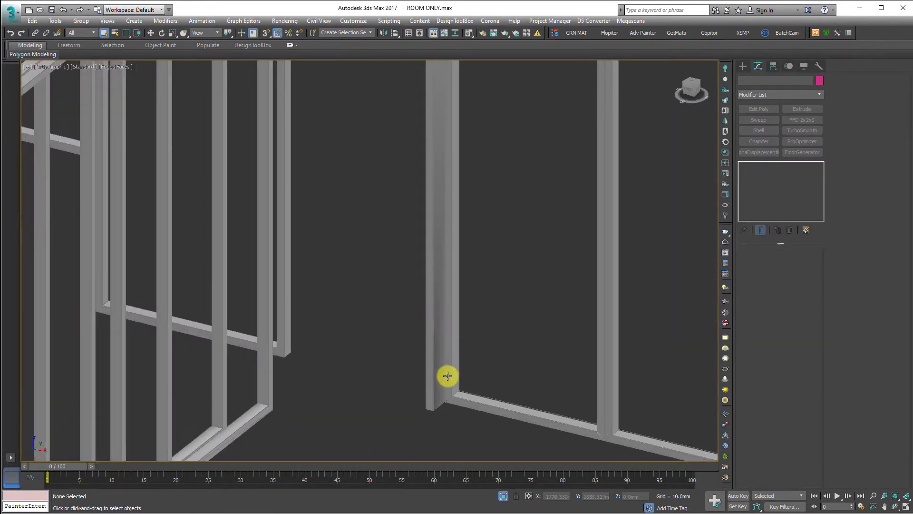
{"action": "scroll", "coordinate": [442, 383], "scroll_direction": "up", "scroll_amount": 4}
{"action": "scroll", "coordinate": [428, 423], "scroll_direction": "down", "scroll_amount": 1}
{"action": "middle_click_drag", "start_coordinate": [428, 424], "coordinate": [283, 261]}
{"action": "scroll", "coordinate": [275, 271], "scroll_direction": "up", "scroll_amount": 3}
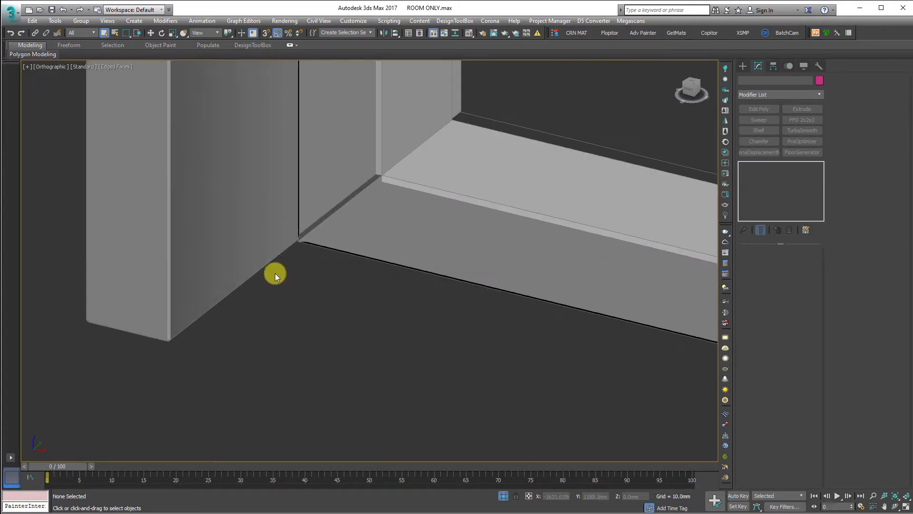
{"action": "left_click", "coordinate": [371, 217]}
{"action": "scroll", "coordinate": [316, 249], "scroll_direction": "down", "scroll_amount": 6}
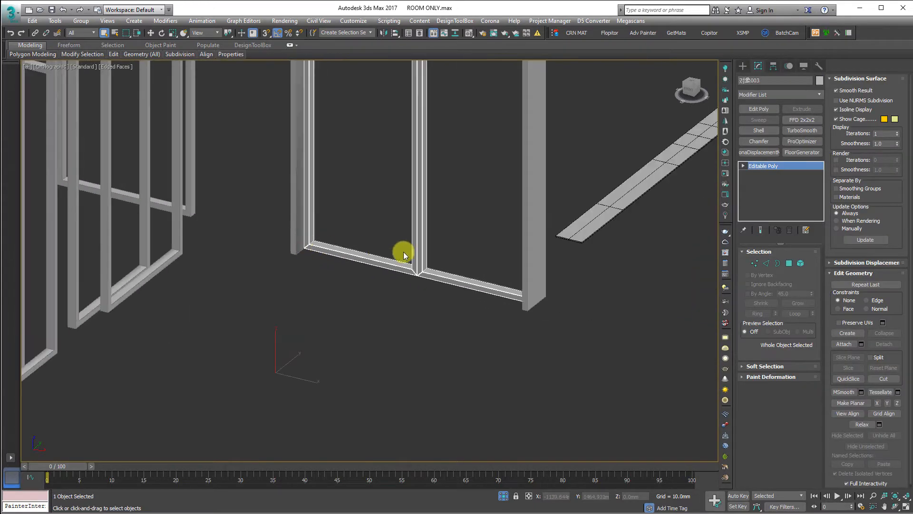
Step: Examine the corners and bottom rails of the other deep two-pane window frames for bevelled edges
{"action": "scroll", "coordinate": [428, 257], "scroll_direction": "down", "scroll_amount": 3}
{"action": "middle_click_drag", "start_coordinate": [449, 261], "coordinate": [508, 276], "text": "alt"}
{"action": "scroll", "coordinate": [561, 137], "scroll_direction": "up", "scroll_amount": 8}
{"action": "scroll", "coordinate": [503, 226], "scroll_direction": "up", "scroll_amount": 3}
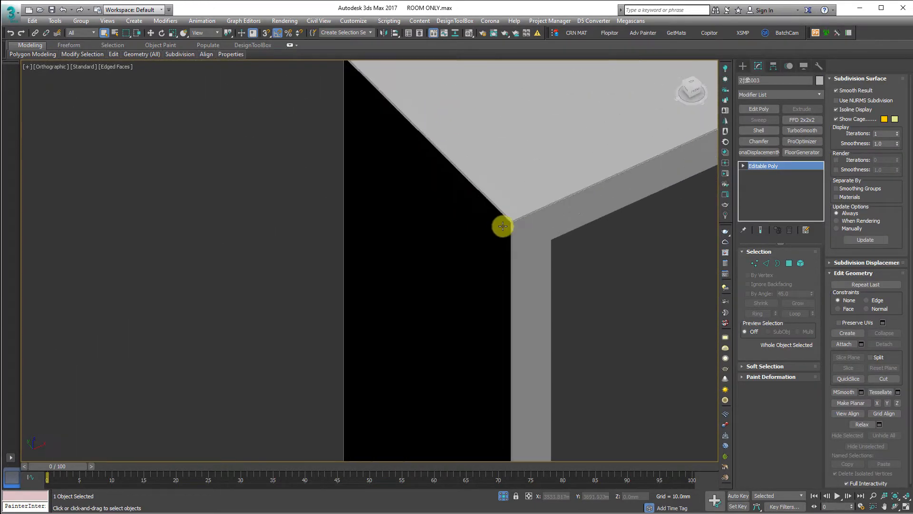
{"action": "scroll", "coordinate": [503, 226], "scroll_direction": "up", "scroll_amount": 1}
{"action": "scroll", "coordinate": [334, 200], "scroll_direction": "down", "scroll_amount": 6}
{"action": "middle_click_drag", "start_coordinate": [635, 304], "coordinate": [343, 183]}
{"action": "scroll", "coordinate": [253, 429], "scroll_direction": "up", "scroll_amount": 1}
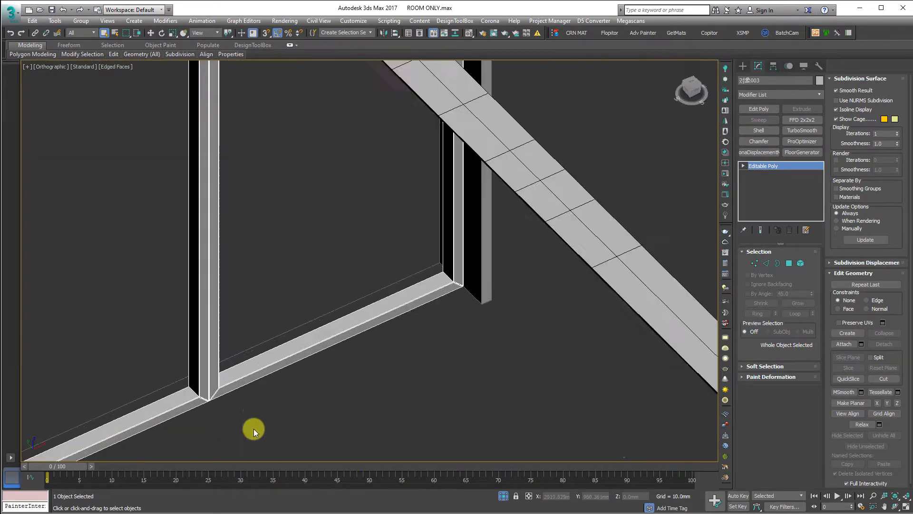
{"action": "scroll", "coordinate": [259, 431], "scroll_direction": "up", "scroll_amount": 3}
{"action": "scroll", "coordinate": [147, 366], "scroll_direction": "down", "scroll_amount": 6}
{"action": "scroll", "coordinate": [472, 334], "scroll_direction": "down", "scroll_amount": 2}
{"action": "middle_click_drag", "start_coordinate": [573, 315], "coordinate": [461, 271]}
Step: Select another deep outer window frame and inspect the chamfer along its top corner edges
{"action": "scroll", "coordinate": [489, 228], "scroll_direction": "up", "scroll_amount": 6}
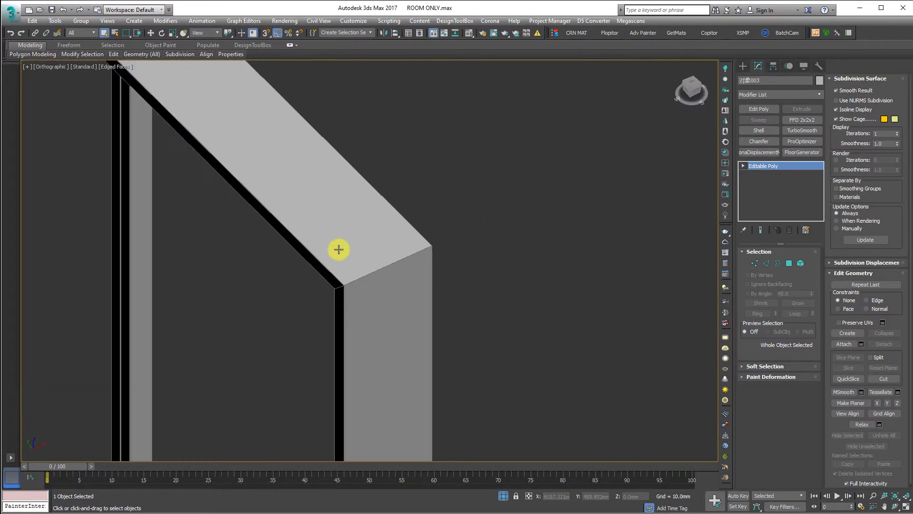
{"action": "scroll", "coordinate": [338, 250], "scroll_direction": "up", "scroll_amount": 5}
{"action": "scroll", "coordinate": [352, 371], "scroll_direction": "up", "scroll_amount": 5}
{"action": "left_click", "coordinate": [352, 371]}
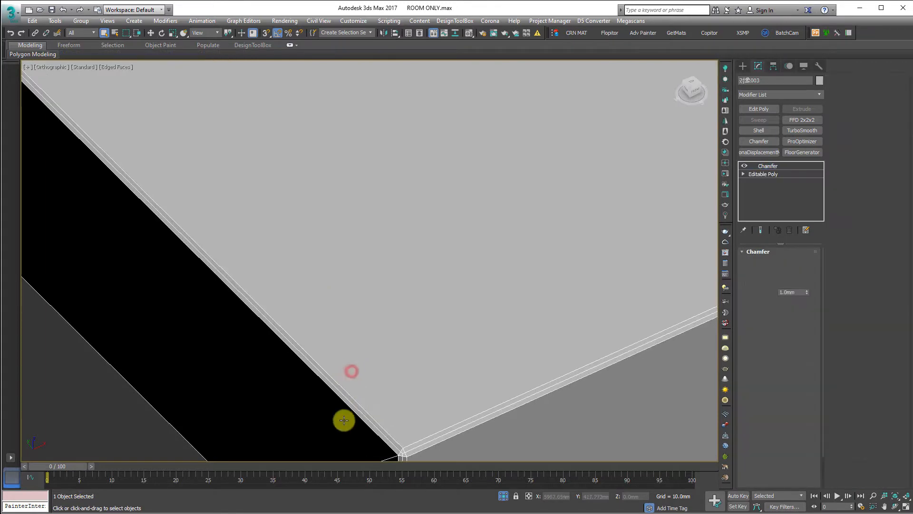
{"action": "scroll", "coordinate": [316, 365], "scroll_direction": "down", "scroll_amount": 5}
{"action": "scroll", "coordinate": [452, 259], "scroll_direction": "down", "scroll_amount": 5}
{"action": "middle_click_drag", "start_coordinate": [452, 259], "coordinate": [418, 285], "text": "alt"}
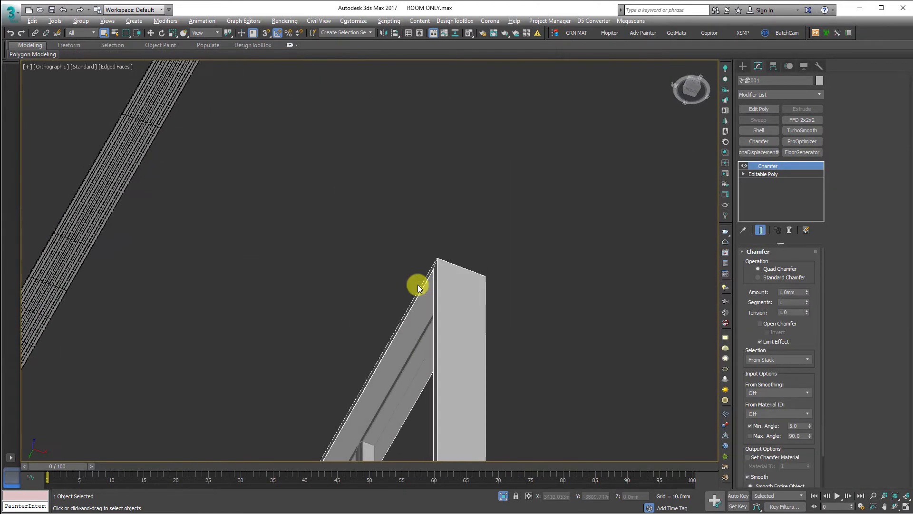
Step: Examine the end of the long slatted ceiling strip, clear the selection and view all the isolated frames together
{"action": "scroll", "coordinate": [302, 355], "scroll_direction": "down", "scroll_amount": 4}
{"action": "scroll", "coordinate": [277, 244], "scroll_direction": "up", "scroll_amount": 6}
{"action": "left_click", "coordinate": [274, 262]}
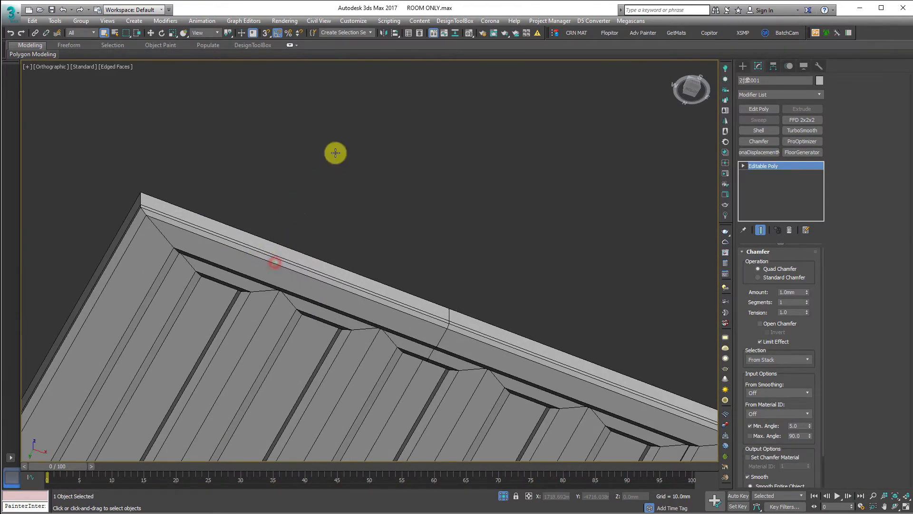
{"action": "key", "text": "z"}
{"action": "left_click", "coordinate": [486, 223]}
{"action": "mouse_move", "coordinate": [487, 223]}
{"action": "middle_mouse_down", "text": "alt"}
{"action": "mouse_move", "coordinate": [474, 252]}
{"action": "mouse_move", "coordinate": [493, 251]}
{"action": "mouse_move", "coordinate": [490, 241]}
{"action": "middle_mouse_up", "text": "alt"}
{"action": "scroll", "coordinate": [474, 252], "scroll_direction": "down", "scroll_amount": 3}
{"action": "right_click", "coordinate": [490, 235]}
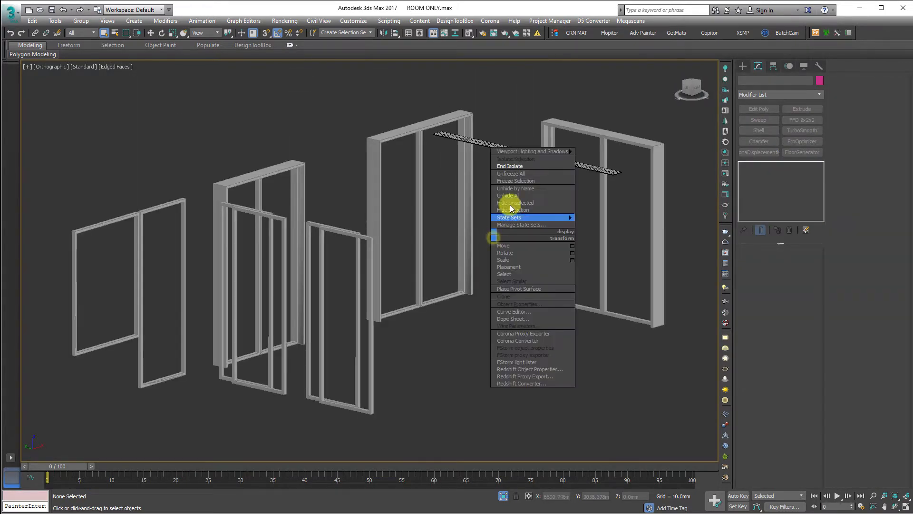
{"action": "left_click", "coordinate": [444, 222]}
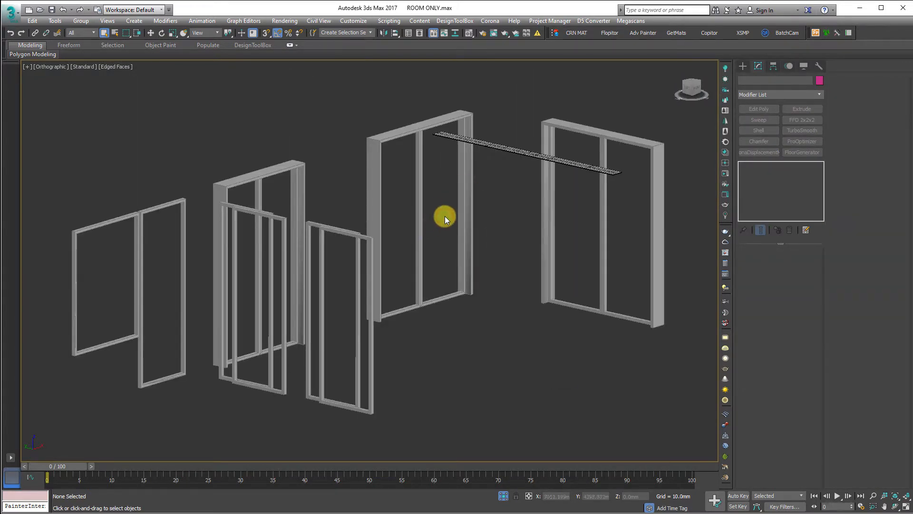
Step: Name the unused sixth material slot ALUMINIUM POWDER COATING and change its material type to CoronaMtl
{"action": "key", "text": "m"}
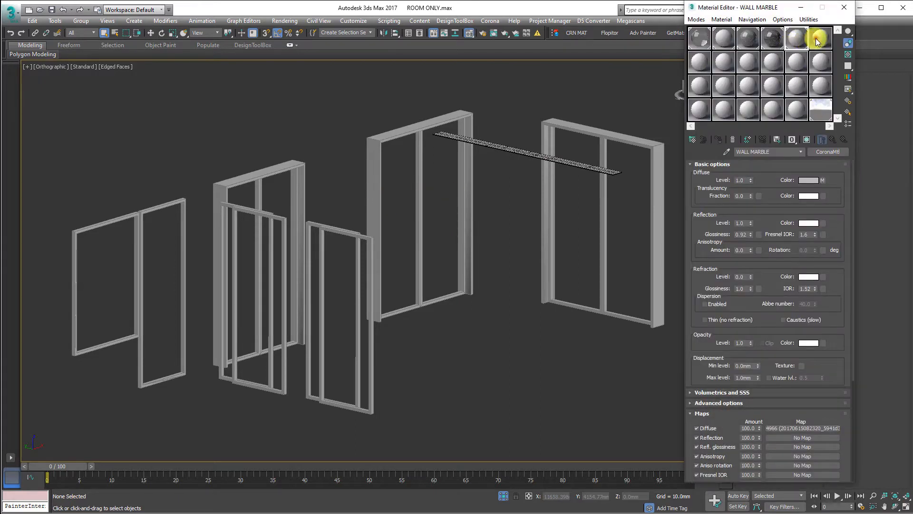
{"action": "left_click", "coordinate": [818, 42]}
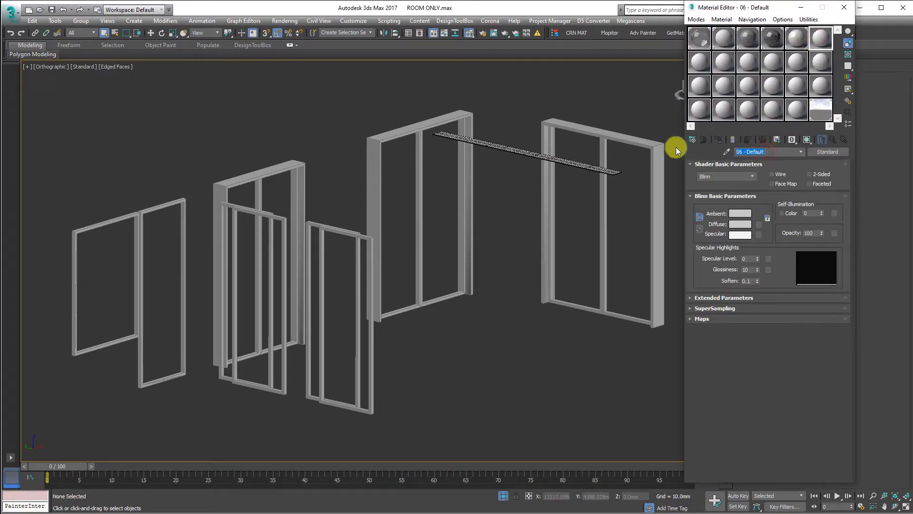
{"action": "type", "text": "ALUMINIUM POWDE"}
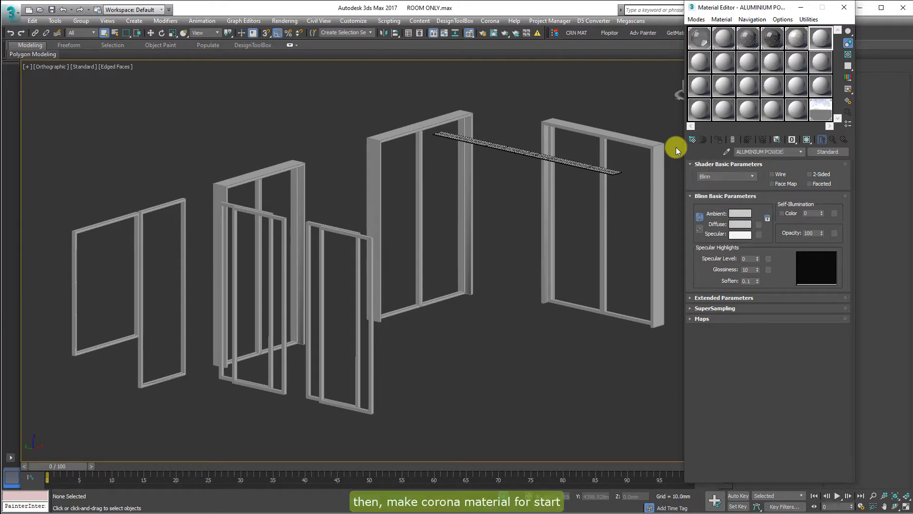
{"action": "type", "text": "R COA"}
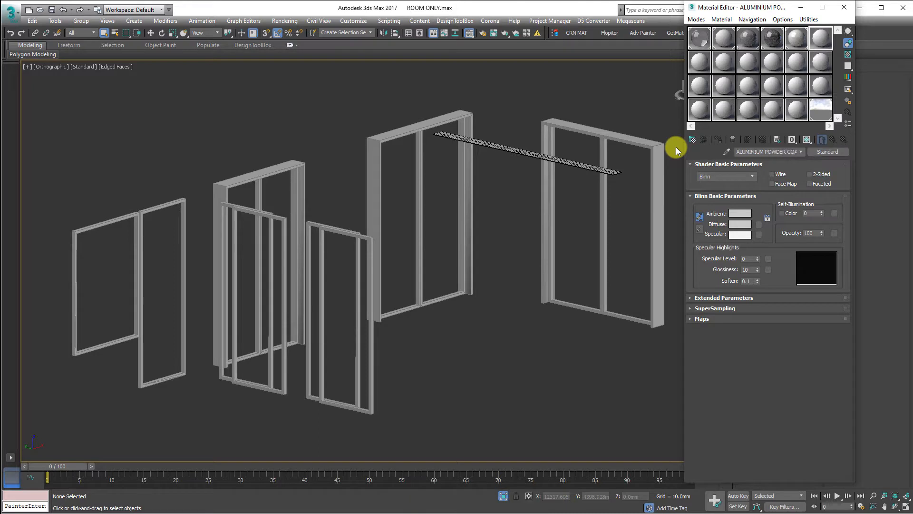
{"action": "left_click", "coordinate": [828, 151]}
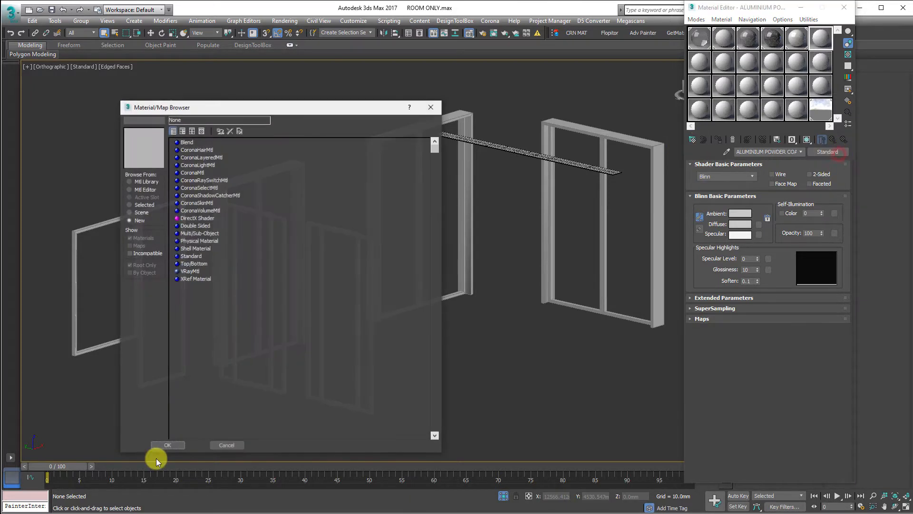
{"action": "double_click", "coordinate": [189, 172]}
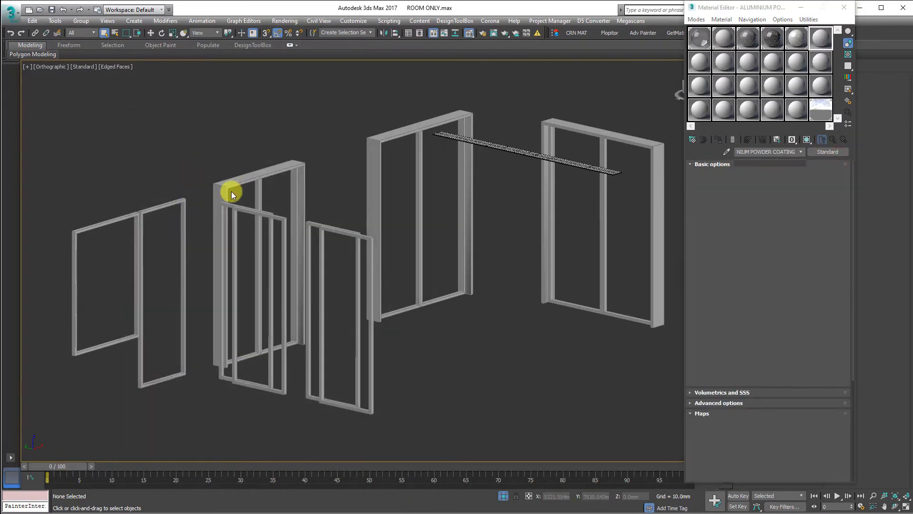
Step: Select all the isolated frames and the ceiling strip and assign the aluminium powder coating material to them
{"action": "scroll", "coordinate": [506, 195], "scroll_direction": "down", "scroll_amount": 2}
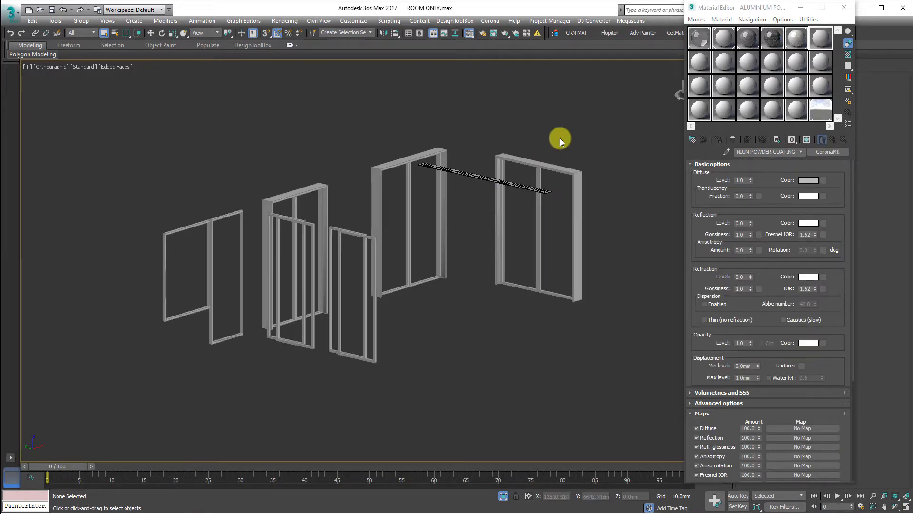
{"action": "key", "text": "ctrl+a"}
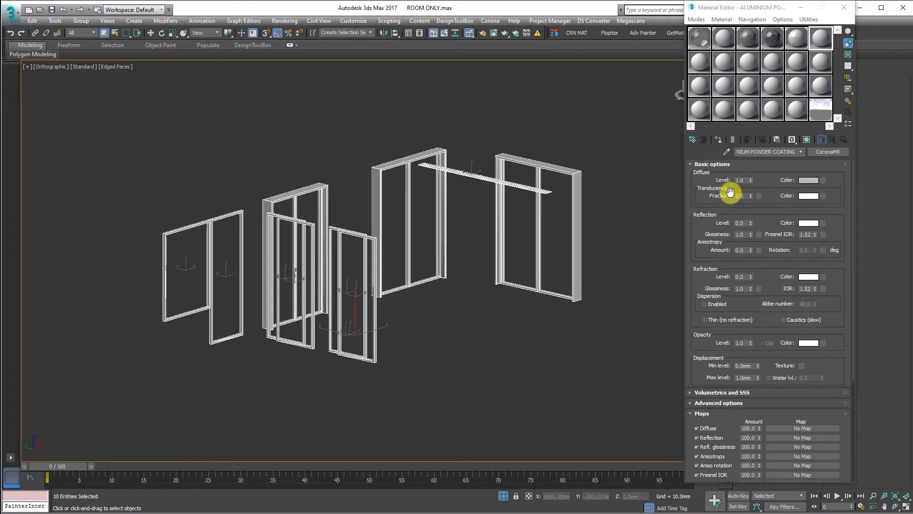
{"action": "left_click", "coordinate": [718, 139]}
Step: End the isolation and view the whole room through CoronaCamera001 with safe frames shown
{"action": "right_click", "coordinate": [489, 129]}
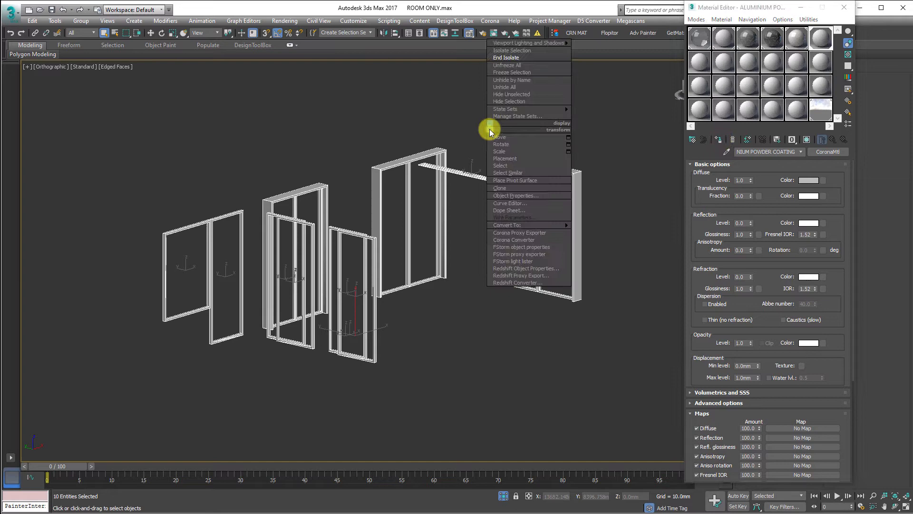
{"action": "left_click", "coordinate": [508, 57]}
{"action": "key", "text": "x"}
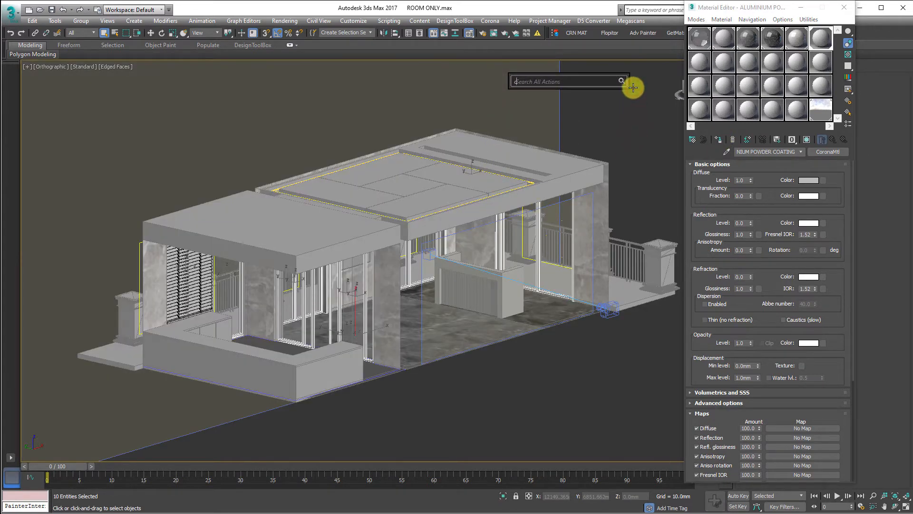
{"action": "key", "text": "Escape"}
{"action": "key", "text": "c"}
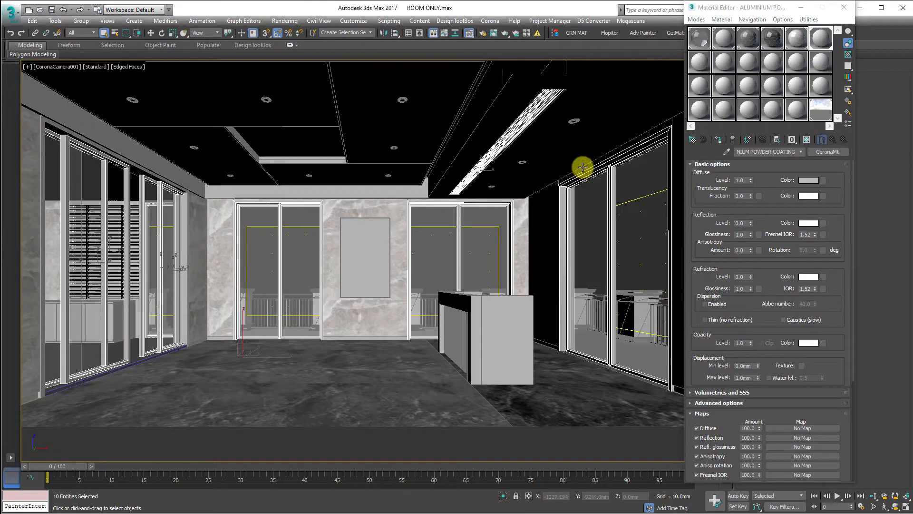
{"action": "key", "text": "shift+f"}
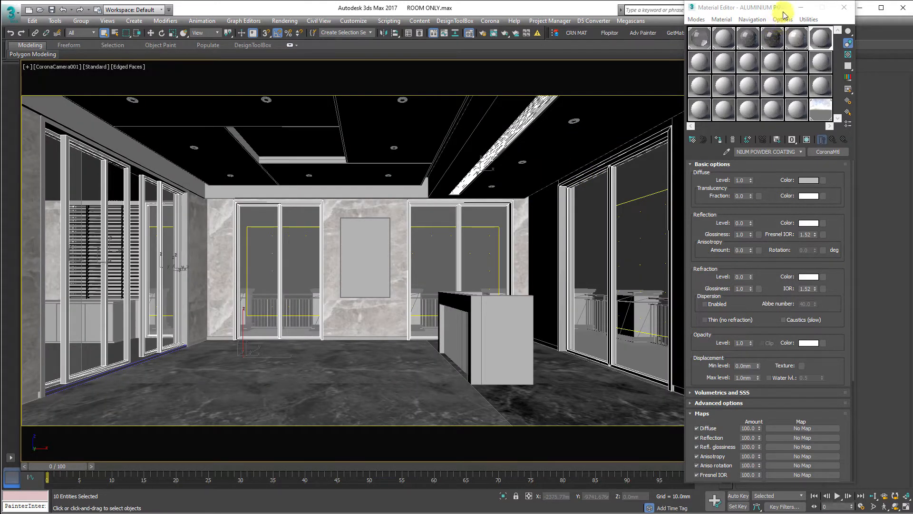
Step: Set the aluminium material's diffuse colour to a very dark grey by lowering its Value
{"action": "left_click_drag", "start_coordinate": [771, 12], "coordinate": [624, 15]}
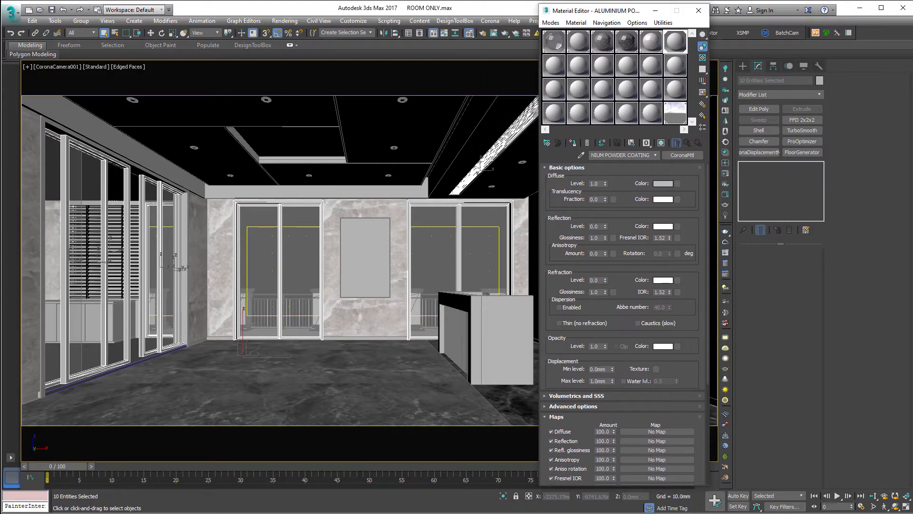
{"action": "left_click", "coordinate": [666, 184]}
{"action": "left_click_drag", "start_coordinate": [52, 2], "coordinate": [272, 118]}
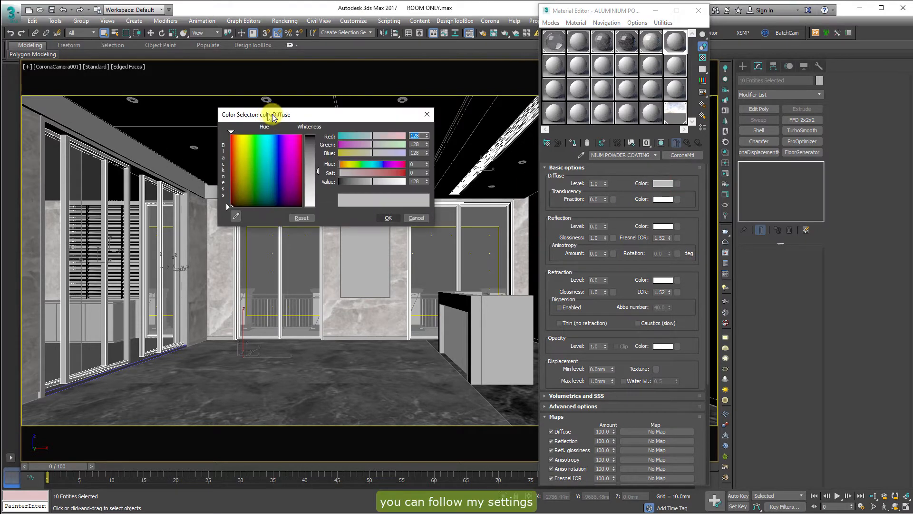
{"action": "left_click", "coordinate": [422, 181]}
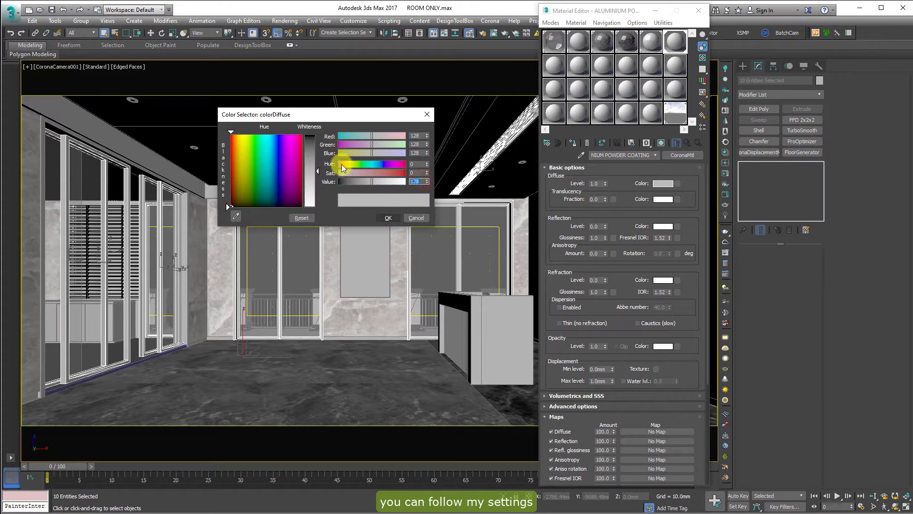
{"action": "type", "text": "3"}
{"action": "left_click", "coordinate": [386, 218]}
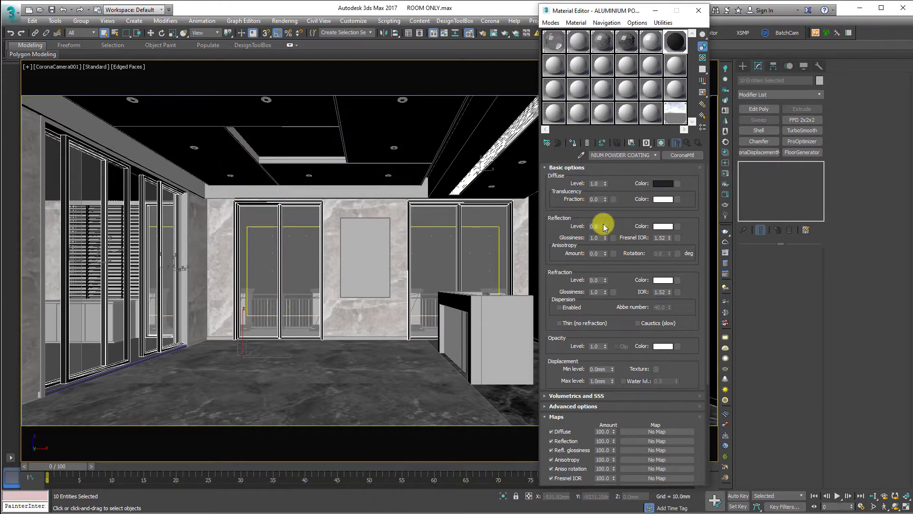
Step: Set the reflection level to 1.0, glossiness to 0.96 and Fresnel IOR to 1.6, with the frames isolated and deselected
{"action": "left_click_drag", "start_coordinate": [606, 229], "coordinate": [609, 195]}
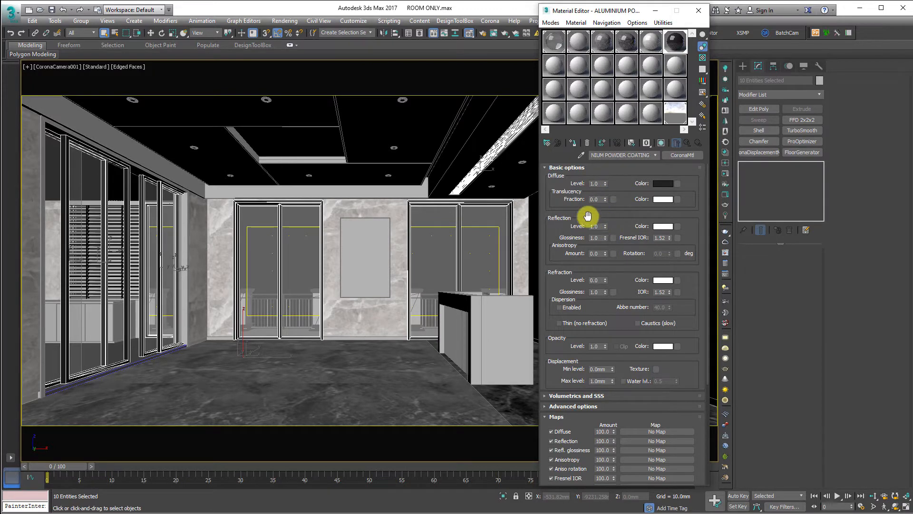
{"action": "key", "text": "alt+q"}
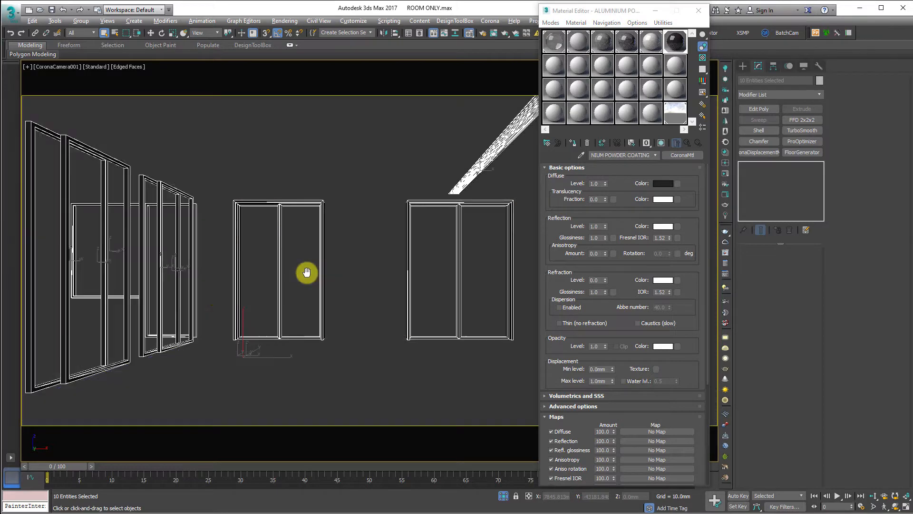
{"action": "left_click", "coordinate": [220, 354]}
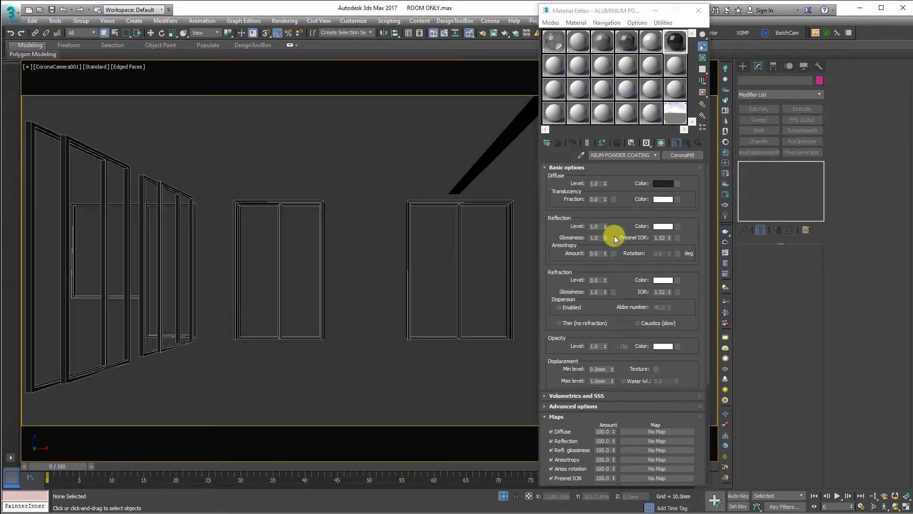
{"action": "left_click", "coordinate": [595, 237]}
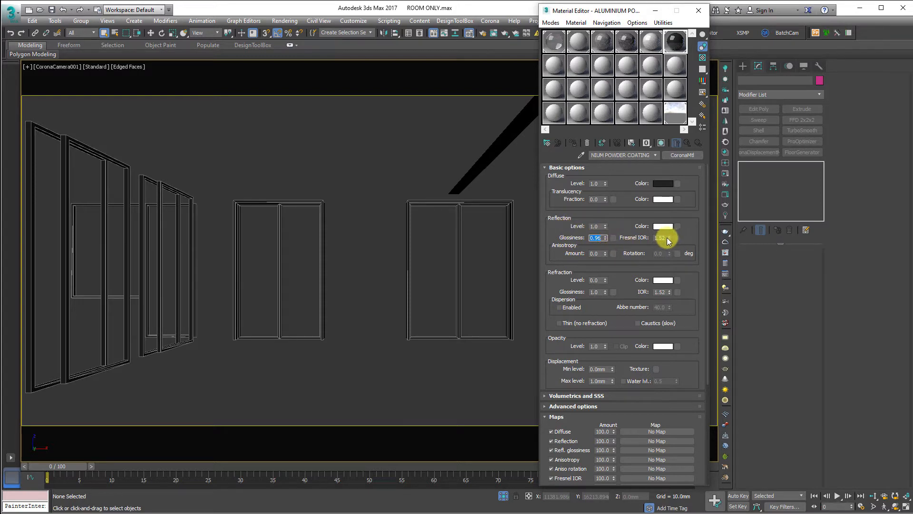
{"action": "left_click", "coordinate": [652, 238]}
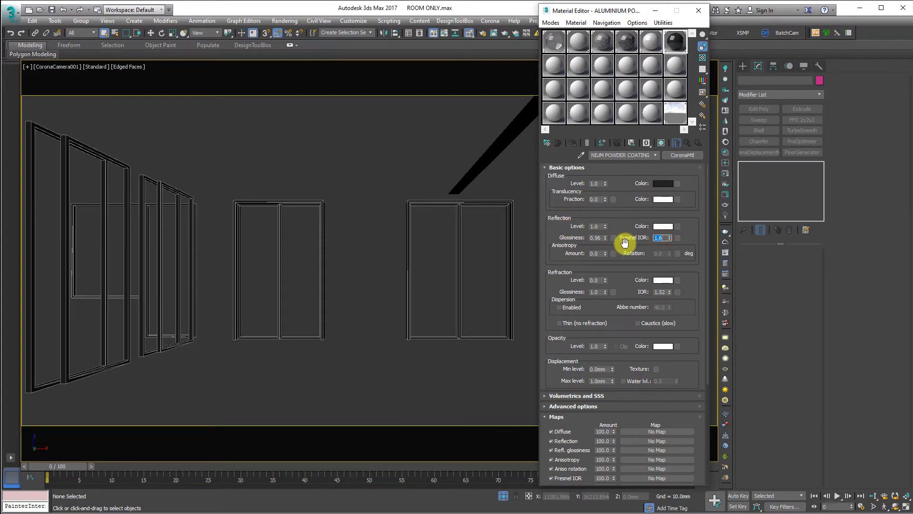
Step: Load DRIT (5).png as a bitmap for the reflection colour and turn off its real-world scale
{"action": "left_click", "coordinate": [678, 227]}
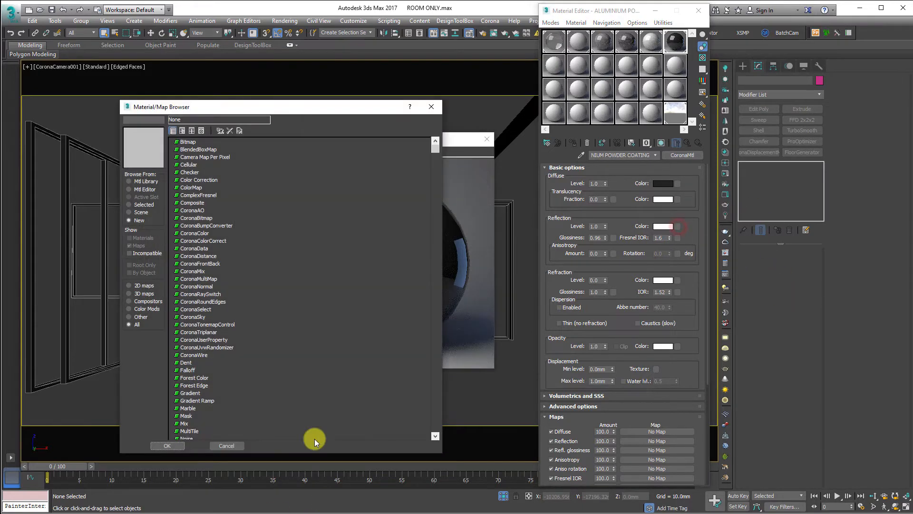
{"action": "double_click", "coordinate": [181, 143]}
{"action": "scroll", "coordinate": [168, 205], "scroll_direction": "down", "scroll_amount": 5}
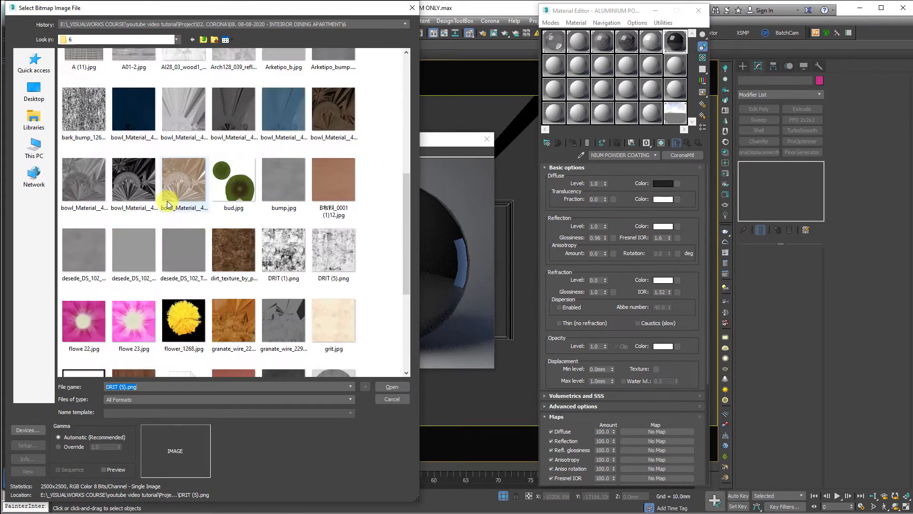
{"action": "scroll", "coordinate": [168, 205], "scroll_direction": "down", "scroll_amount": 3}
{"action": "left_click", "coordinate": [337, 74]}
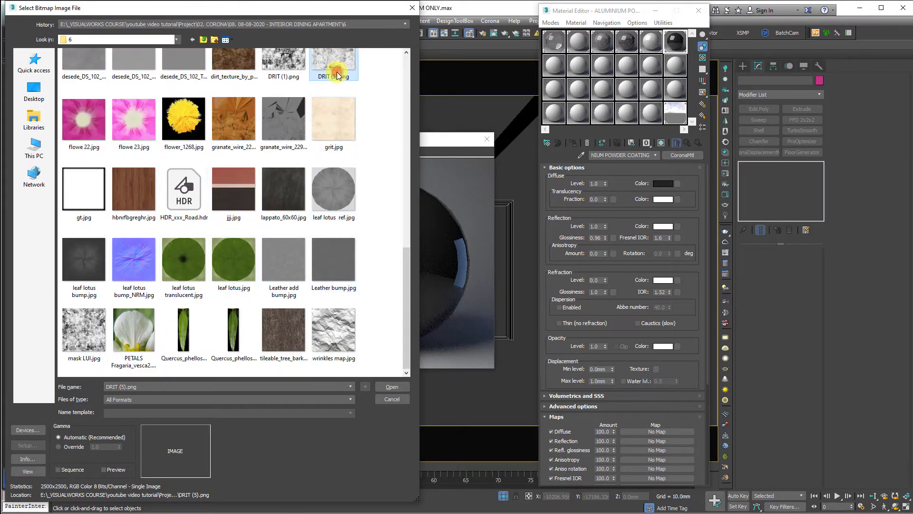
{"action": "double_click", "coordinate": [337, 75]}
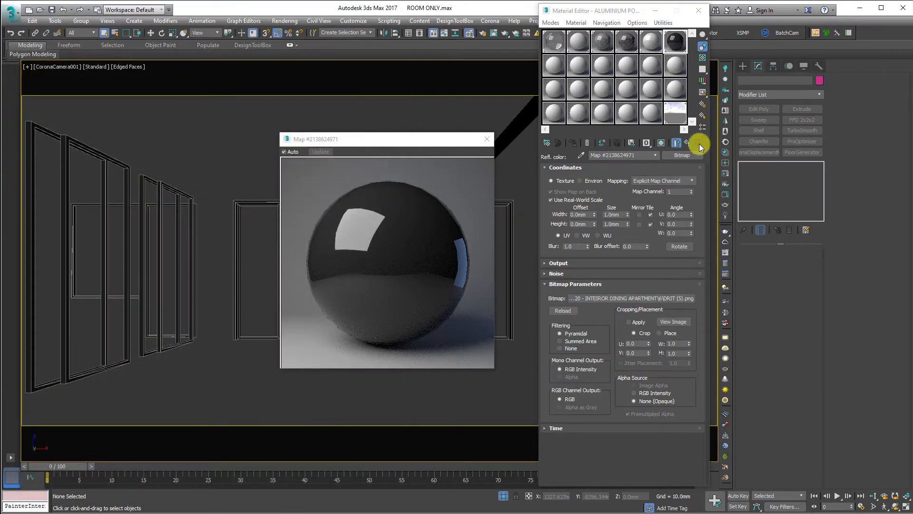
{"action": "left_click", "coordinate": [591, 199]}
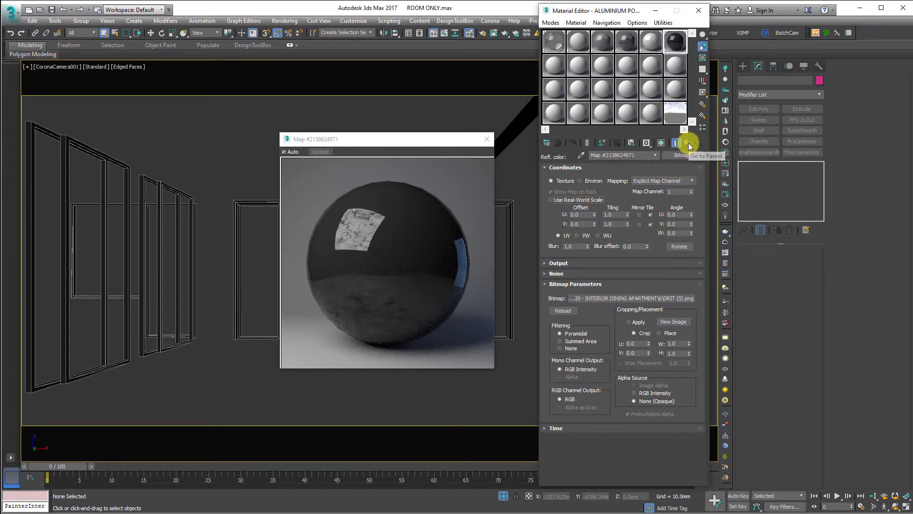
{"action": "left_click", "coordinate": [688, 144]}
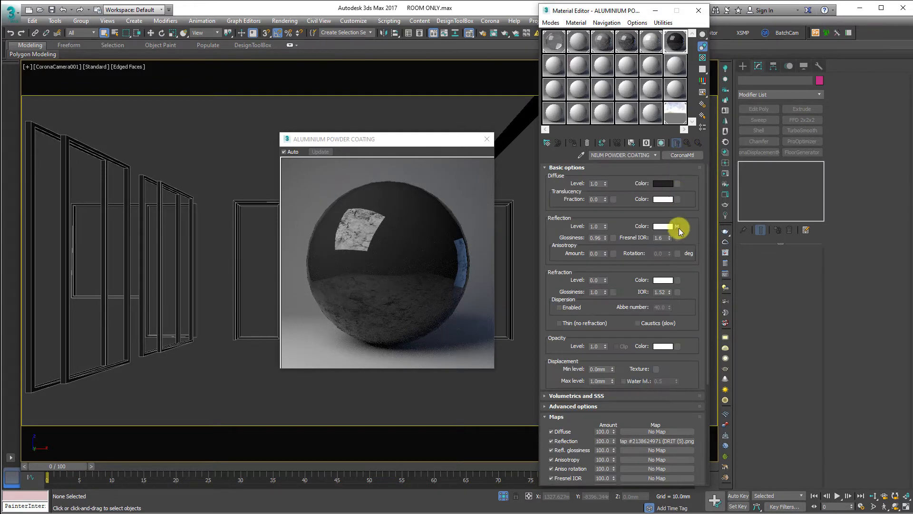
Step: Copy the reflection map to reflection glossiness and set the map amounts to 30 for reflection and 20 for glossiness
{"action": "left_click_drag", "start_coordinate": [678, 228], "coordinate": [613, 237]}
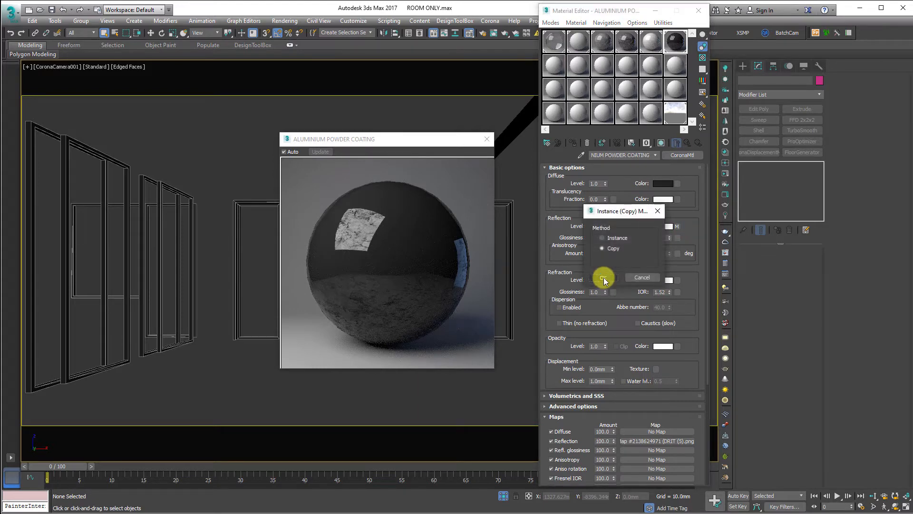
{"action": "left_click", "coordinate": [602, 277]}
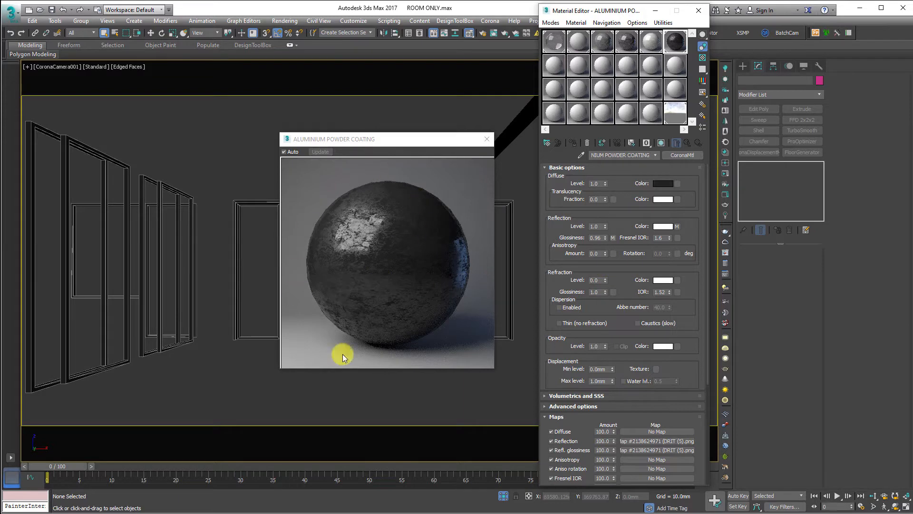
{"action": "left_click", "coordinate": [602, 441]}
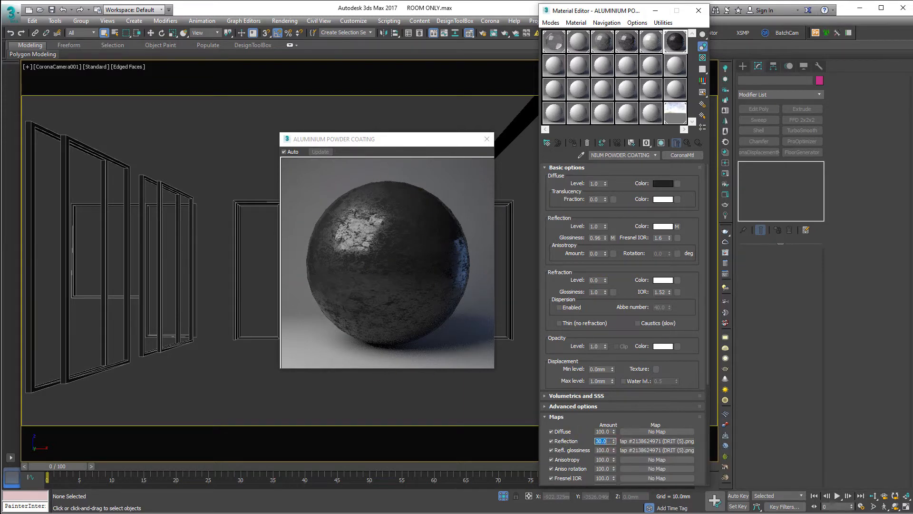
{"action": "key", "text": "Tab"}
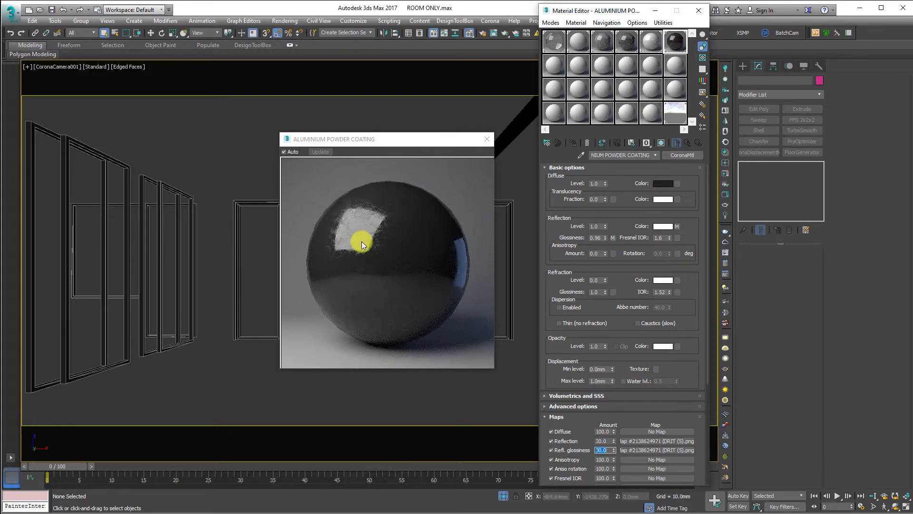
{"action": "key", "text": "Return"}
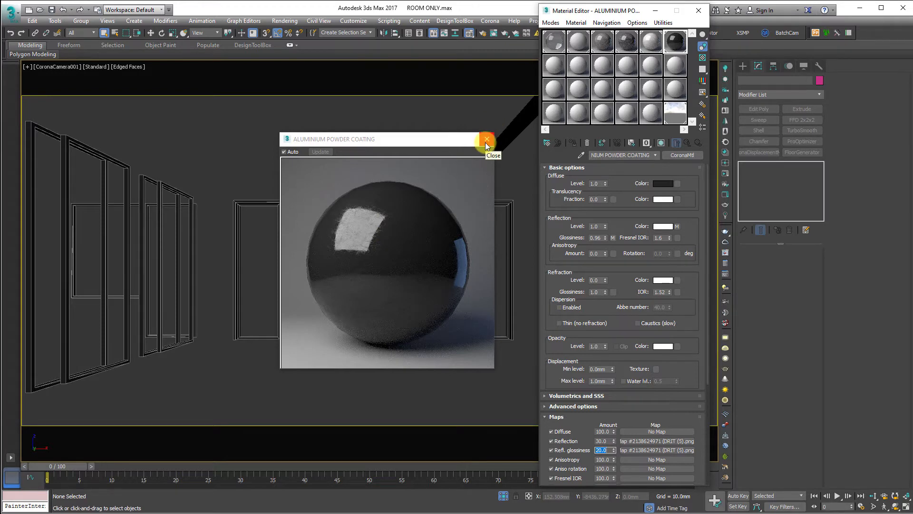
Step: Display the DRIT (5).png reflection bitmap on the window frames in the viewport and close the material preview window
{"action": "left_click", "coordinate": [678, 226]}
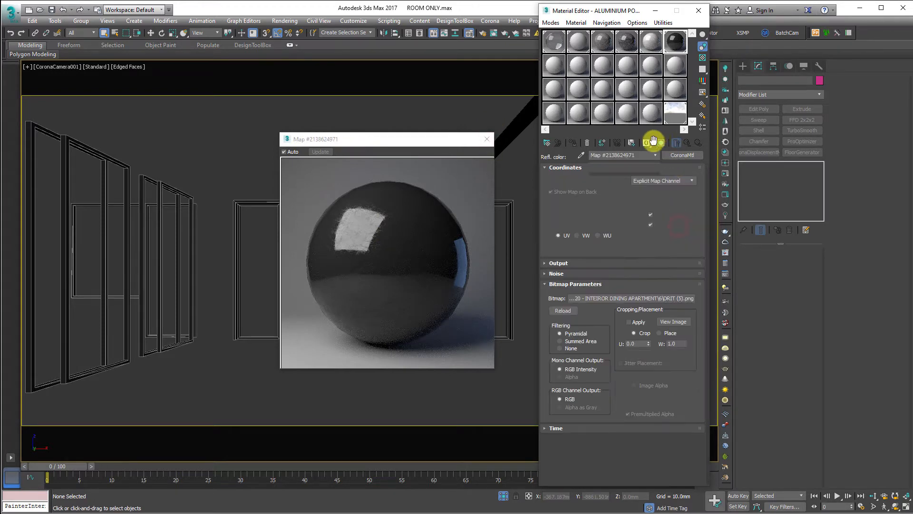
{"action": "left_click", "coordinate": [662, 144]}
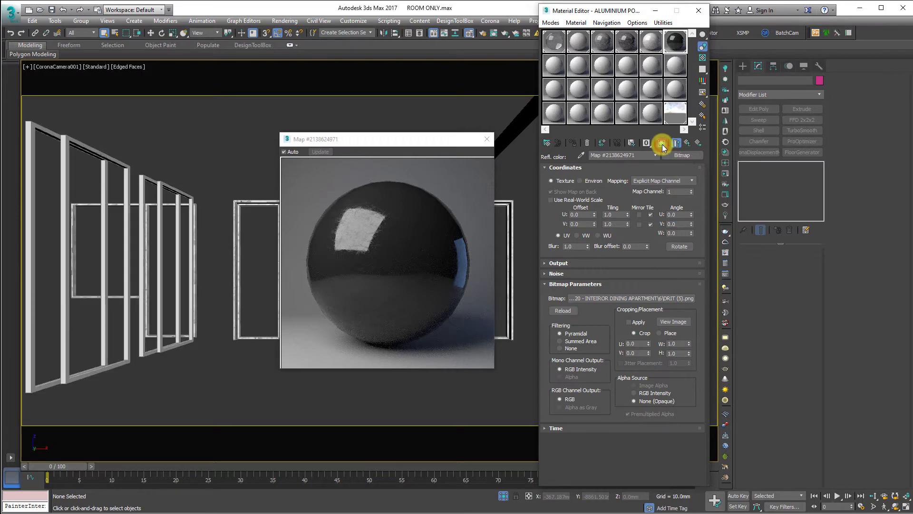
{"action": "left_click", "coordinate": [210, 306]}
{"action": "key", "text": "t"}
{"action": "left_click_drag", "start_coordinate": [362, 141], "coordinate": [740, 142]}
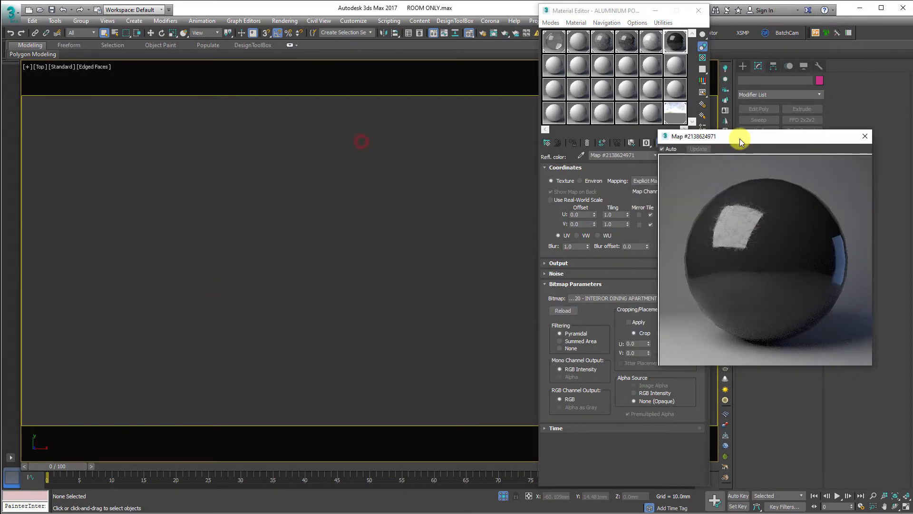
{"action": "key", "text": "z"}
{"action": "scroll", "coordinate": [223, 227], "scroll_direction": "up", "scroll_amount": 5}
{"action": "middle_click_drag", "start_coordinate": [355, 301], "coordinate": [301, 381], "text": "alt"}
{"action": "left_click", "coordinate": [304, 381]}
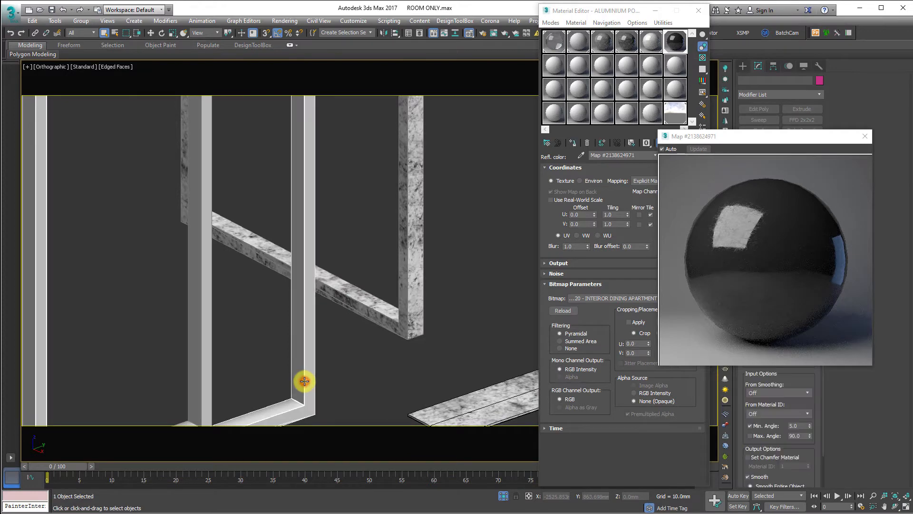
{"action": "left_click_drag", "start_coordinate": [775, 138], "coordinate": [213, 286]}
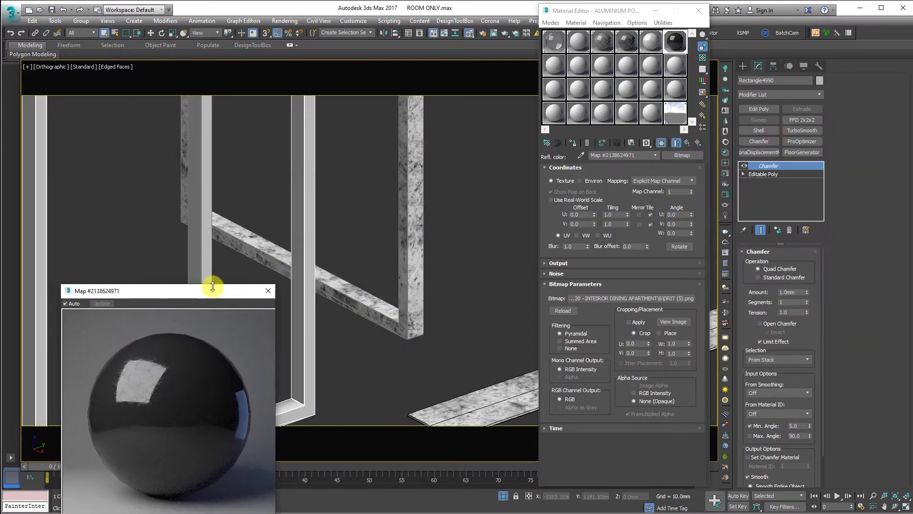
{"action": "left_click", "coordinate": [268, 291]}
Step: Select all the window frames and apply a UVW Map modifier to them
{"action": "scroll", "coordinate": [375, 279], "scroll_direction": "down", "scroll_amount": 5}
{"action": "key", "text": "ctrl+a"}
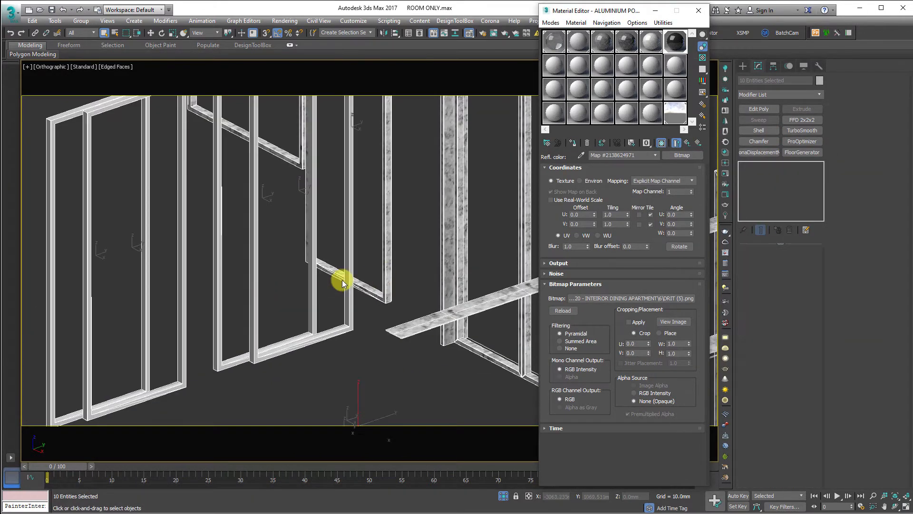
{"action": "middle_click_drag", "start_coordinate": [341, 280], "coordinate": [196, 318]}
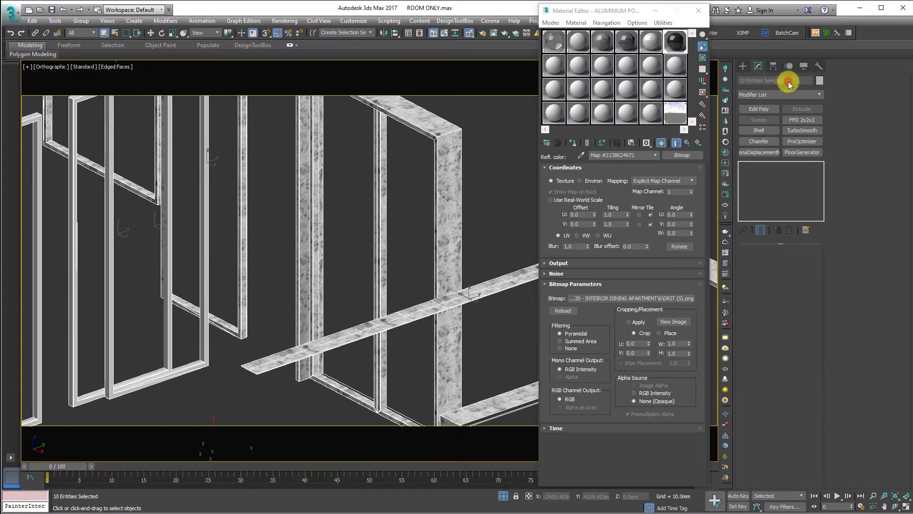
{"action": "left_click", "coordinate": [776, 94]}
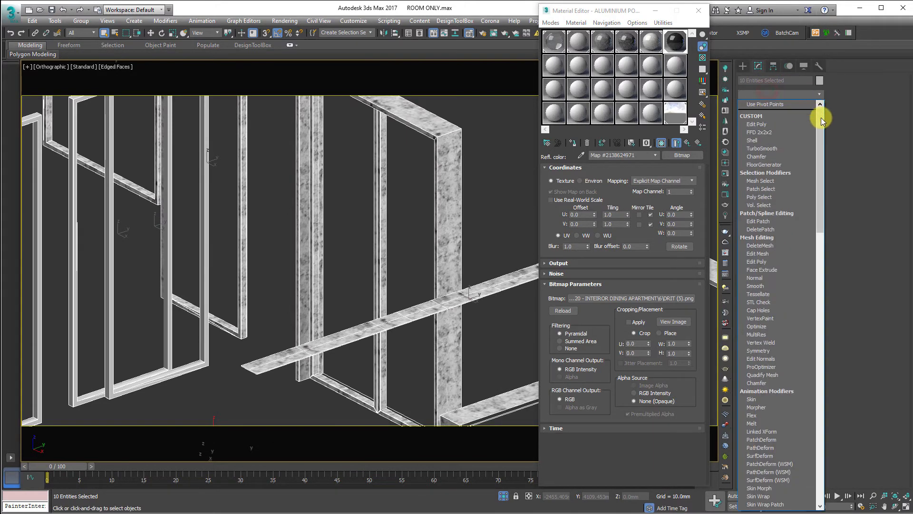
{"action": "left_click_drag", "start_coordinate": [817, 112], "coordinate": [820, 164]}
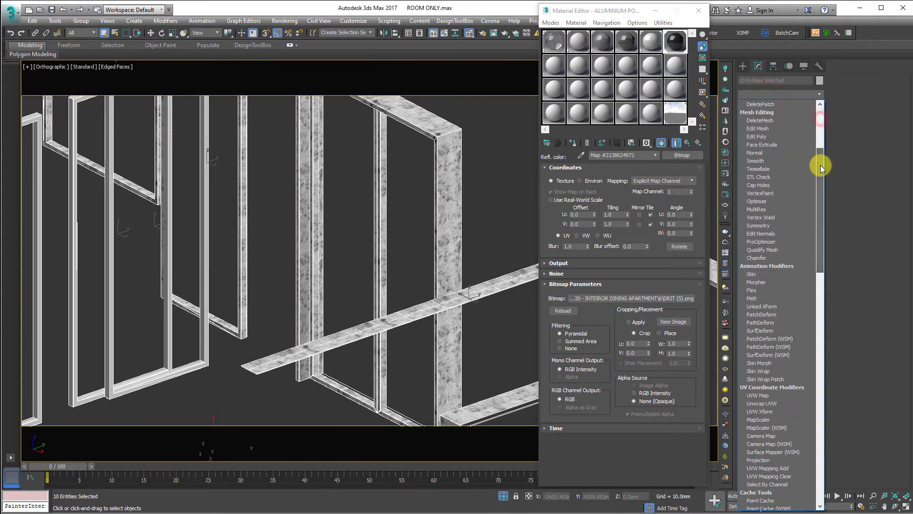
{"action": "left_click", "coordinate": [772, 395]}
{"action": "scroll", "coordinate": [296, 347], "scroll_direction": "up", "scroll_amount": 3}
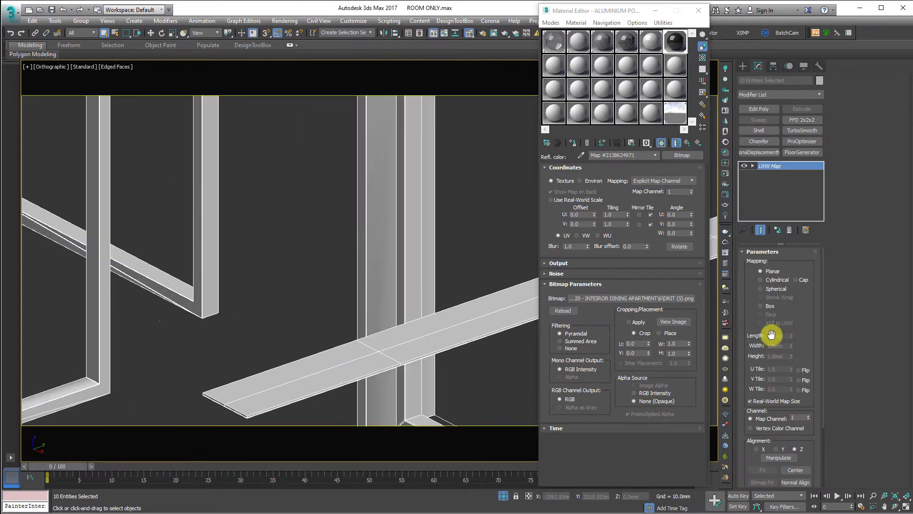
Step: Turn off real-world map size and set the frames' UVW mapping type to Box
{"action": "left_click", "coordinate": [750, 401]}
{"action": "middle_click_drag", "start_coordinate": [230, 398], "coordinate": [285, 228]}
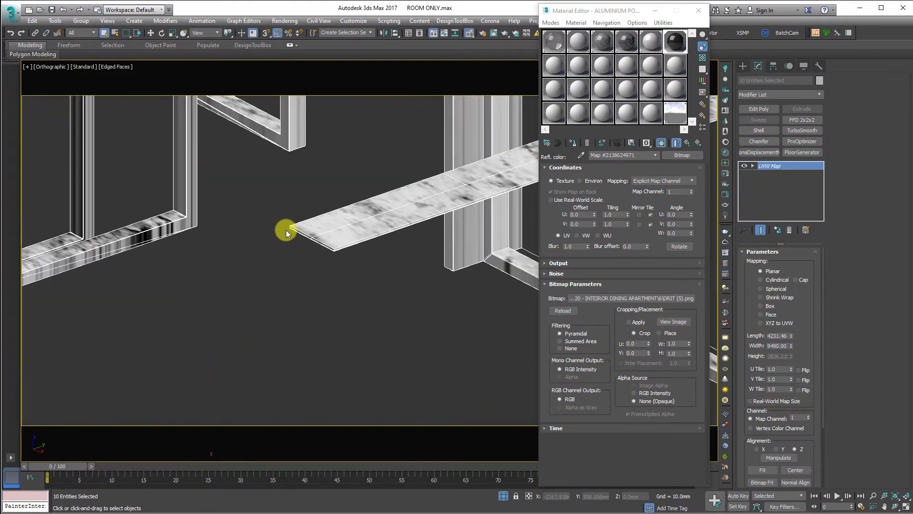
{"action": "left_click", "coordinate": [763, 308]}
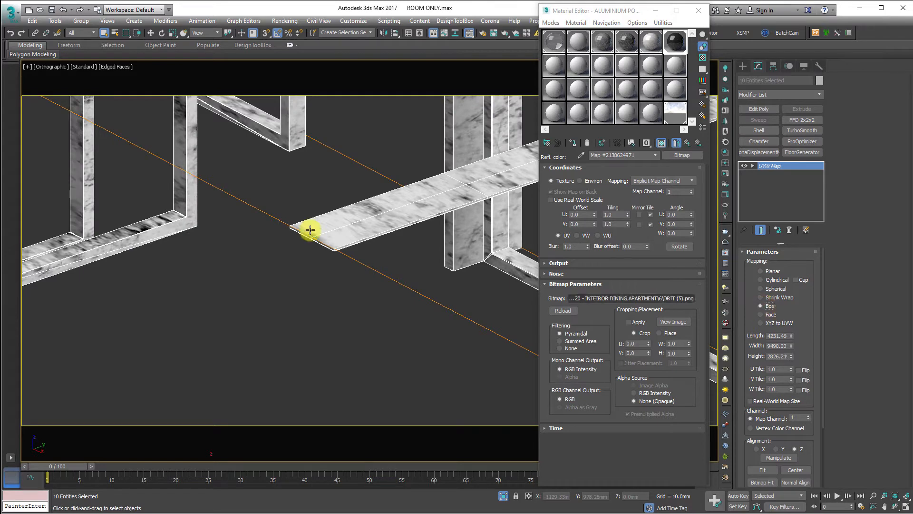
{"action": "middle_click_drag", "start_coordinate": [156, 179], "coordinate": [226, 280]}
{"action": "scroll", "coordinate": [225, 277], "scroll_direction": "down", "scroll_amount": 2}
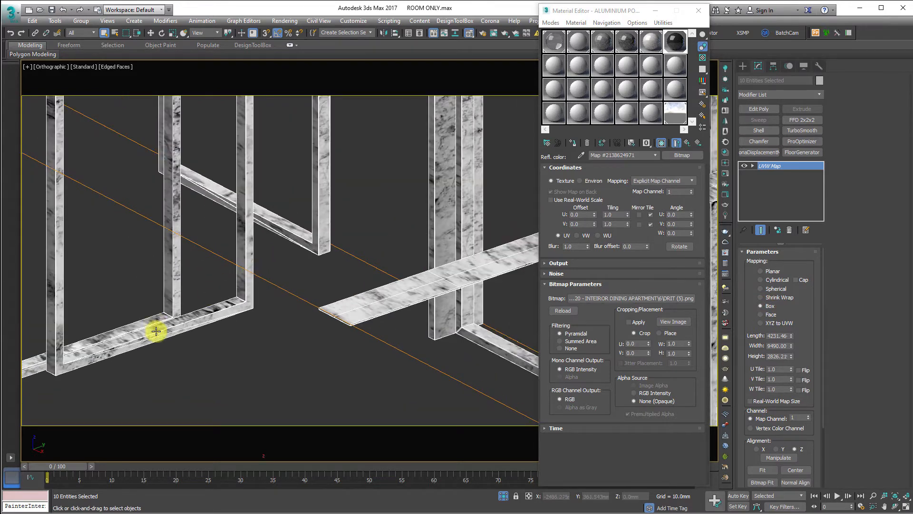
Step: Set the box mapping's length, width and height to 200 mm each
{"action": "left_click", "coordinate": [767, 331]}
{"action": "type", "text": "20"}
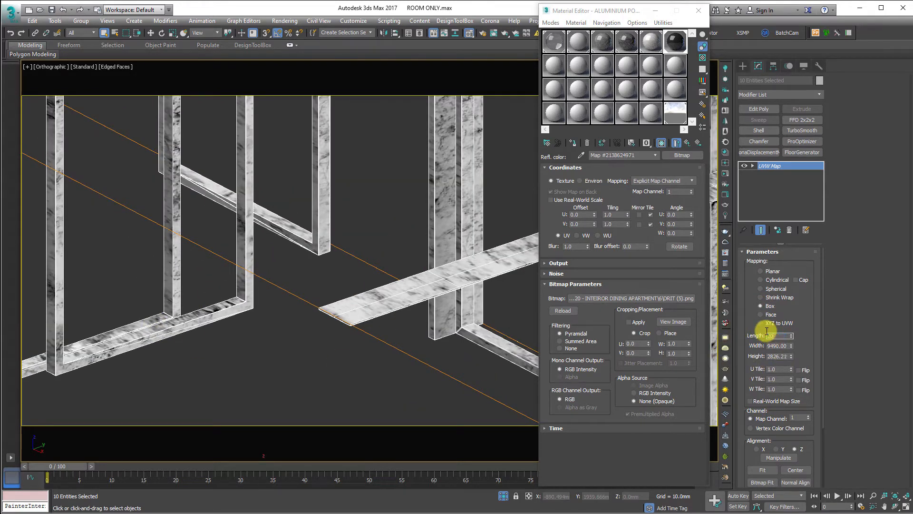
{"action": "type", "text": "0"}
{"action": "key", "text": "Tab"}
{"action": "type", "text": "200"}
{"action": "key", "text": "Tab"}
{"action": "type", "text": "200"}
{"action": "key", "text": "Tab"}
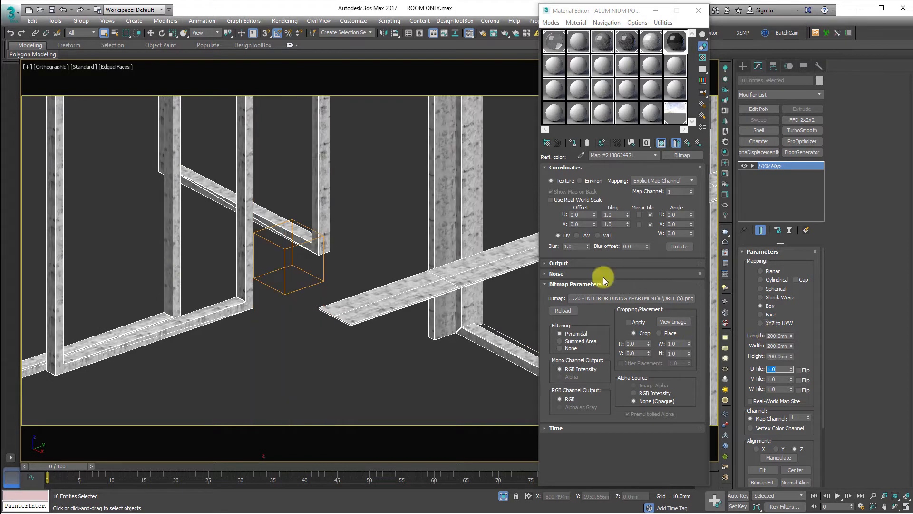
Step: Set the box mapping's length, width and height to 500 mm each
{"action": "scroll", "coordinate": [362, 245], "scroll_direction": "up", "scroll_amount": 6}
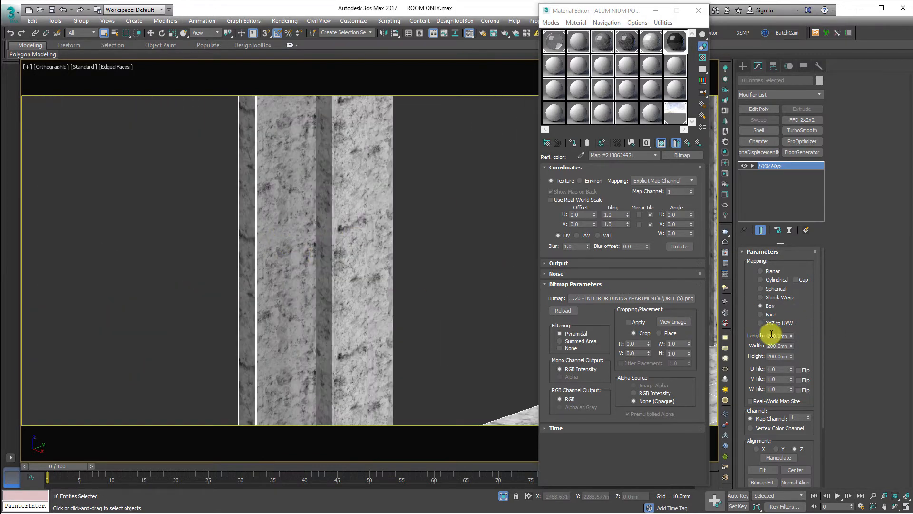
{"action": "key", "text": "Tab"}
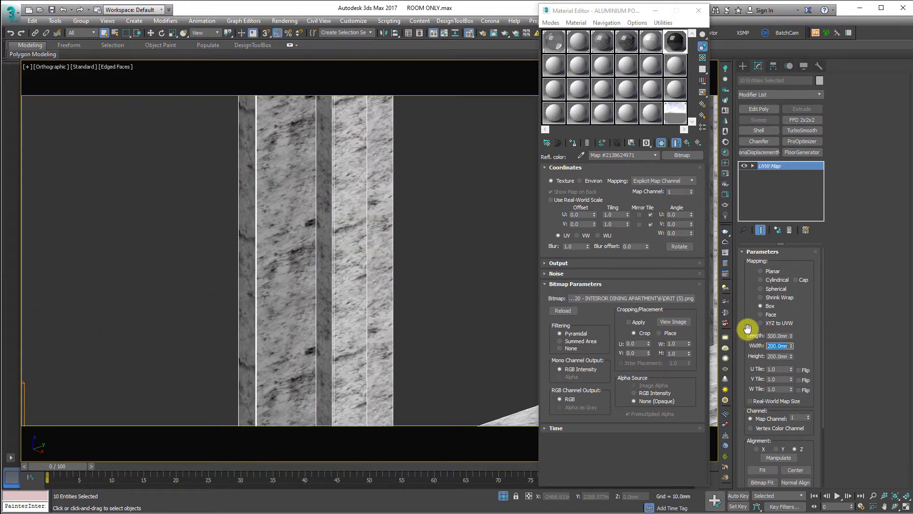
{"action": "type", "text": "50"}
{"action": "key", "text": "Tab"}
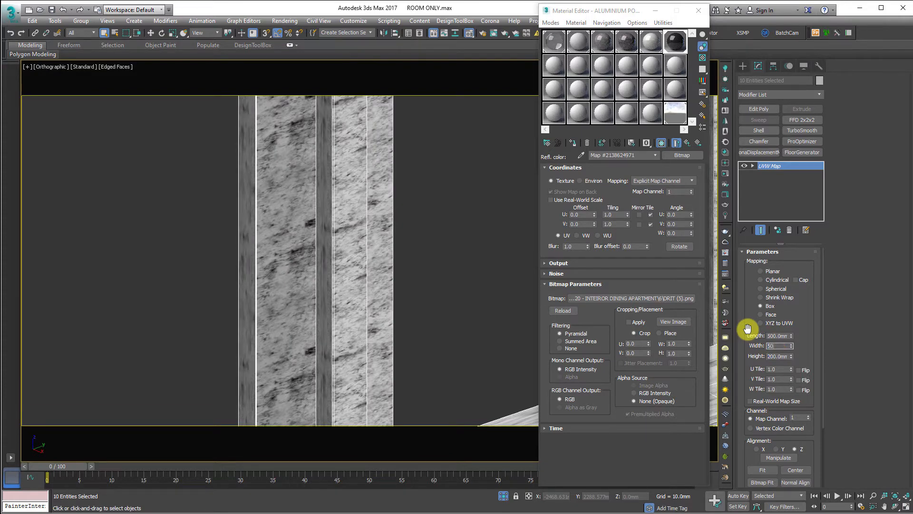
{"action": "type", "text": "0"}
{"action": "key", "text": "Tab"}
{"action": "key", "text": "Tab"}
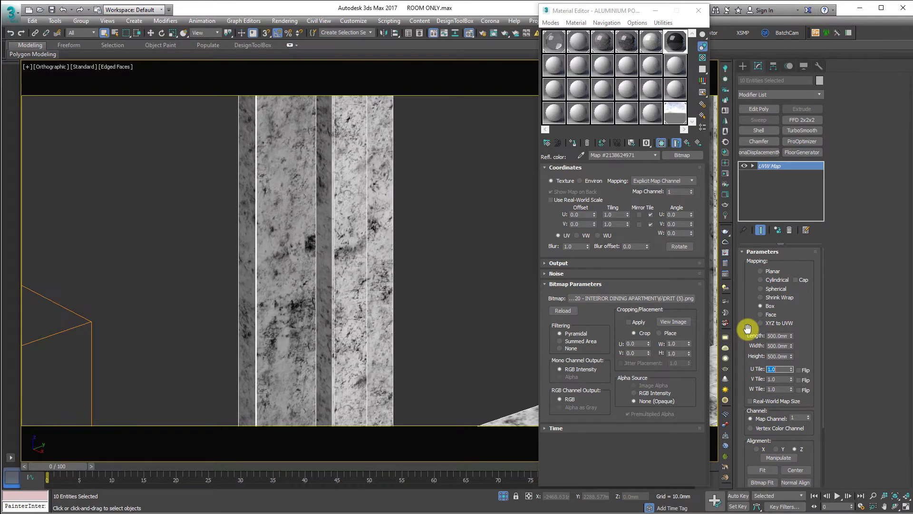
Step: Set the box mapping's length, width and height to 1000 mm each
{"action": "scroll", "coordinate": [377, 295], "scroll_direction": "down", "scroll_amount": 6}
{"action": "middle_click_drag", "start_coordinate": [136, 340], "coordinate": [238, 318]}
{"action": "scroll", "coordinate": [233, 346], "scroll_direction": "up", "scroll_amount": 5}
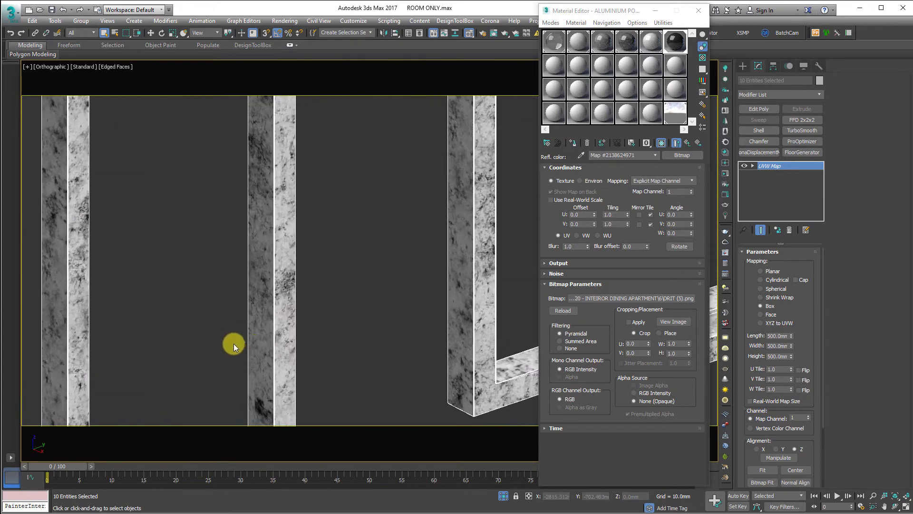
{"action": "middle_click_drag", "start_coordinate": [528, 173], "coordinate": [388, 254]}
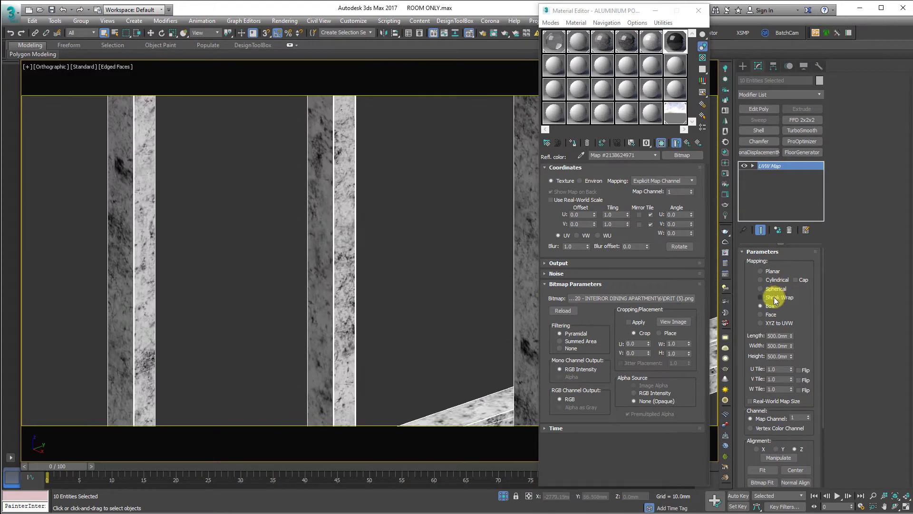
{"action": "double_click", "coordinate": [761, 336]}
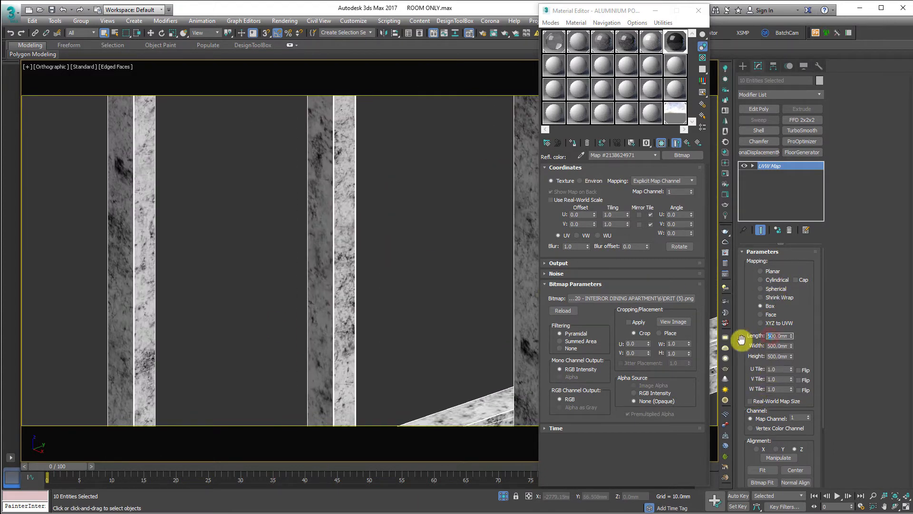
{"action": "type", "text": "1000"}
{"action": "key", "text": "Tab"}
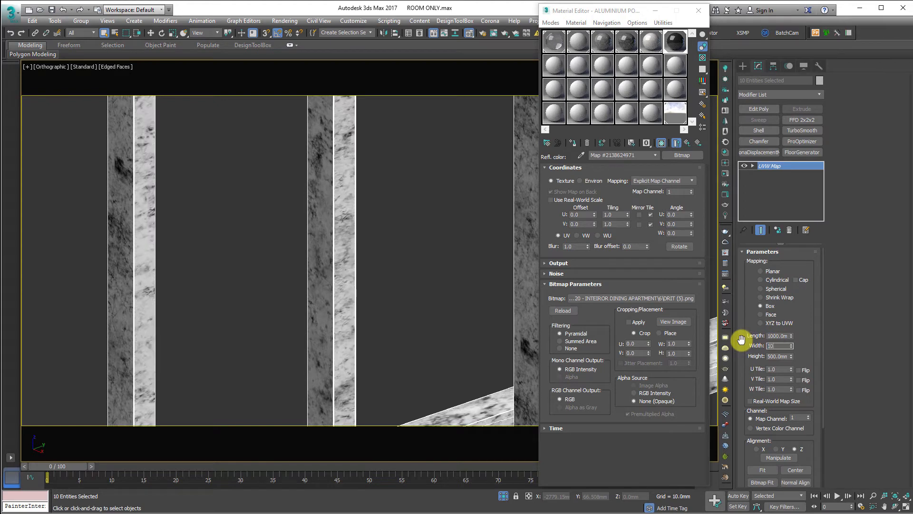
{"action": "key", "text": "Tab"}
{"action": "type", "text": "1000"}
{"action": "key", "text": "Return"}
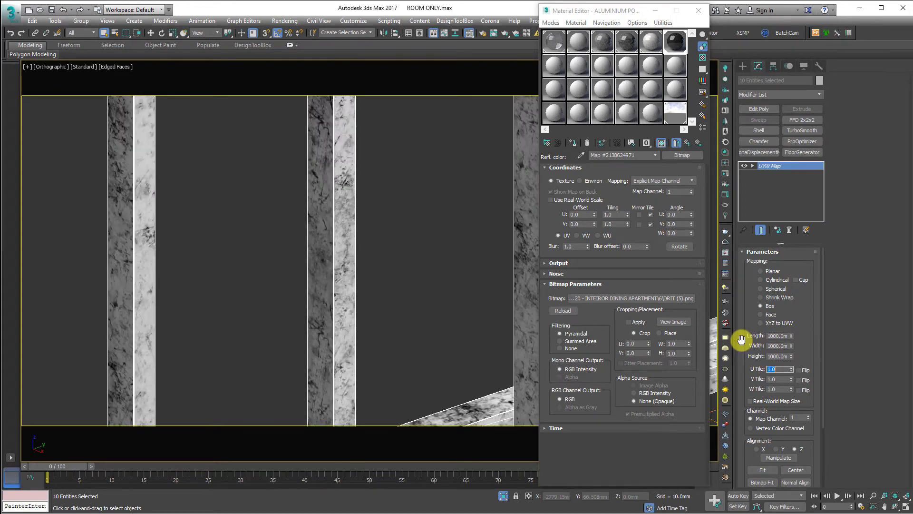
Step: Examine the texture scale and direction on the frames close up and from several angles
{"action": "middle_click_drag", "start_coordinate": [244, 373], "coordinate": [183, 233], "text": "alt"}
{"action": "left_click", "coordinate": [245, 330]}
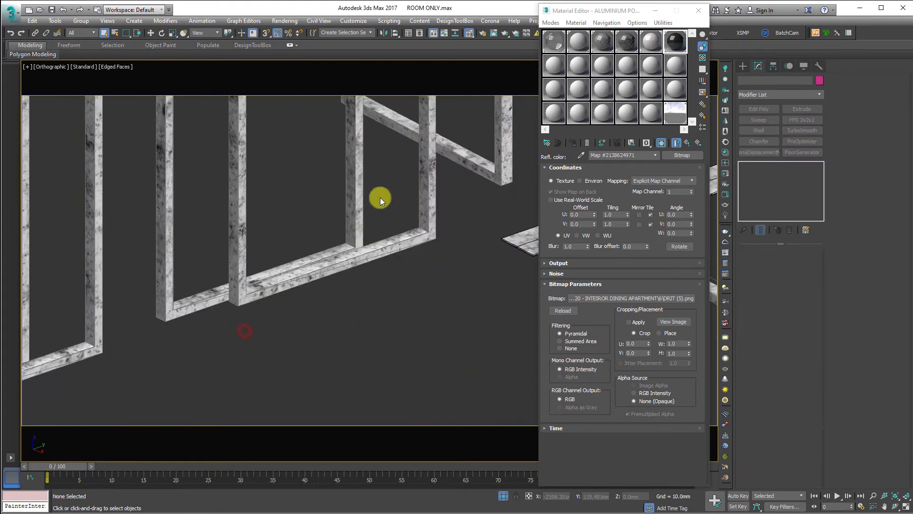
{"action": "middle_click_drag", "start_coordinate": [402, 238], "coordinate": [410, 273]}
{"action": "scroll", "coordinate": [276, 282], "scroll_direction": "up", "scroll_amount": 5}
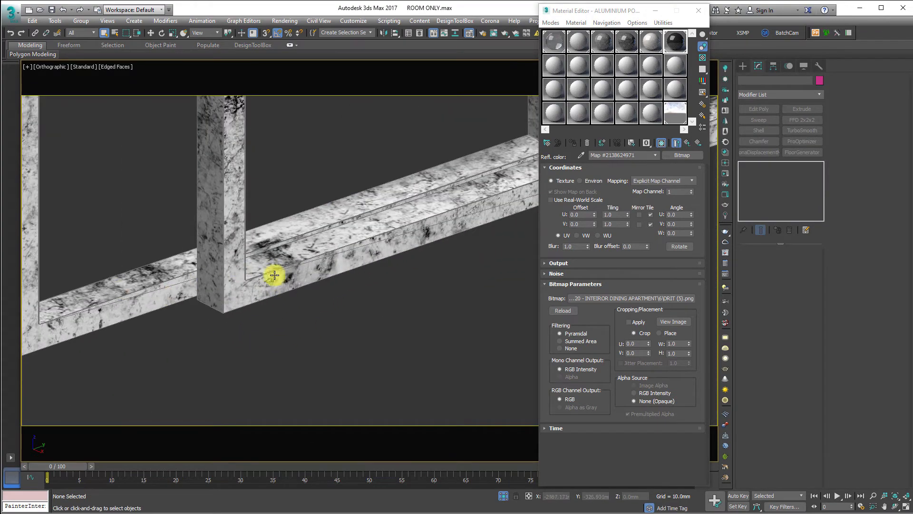
{"action": "scroll", "coordinate": [276, 273], "scroll_direction": "up", "scroll_amount": 2}
{"action": "left_click", "coordinate": [275, 271]}
{"action": "middle_click_drag", "start_coordinate": [180, 295], "coordinate": [219, 456], "text": "alt"}
{"action": "scroll", "coordinate": [384, 299], "scroll_direction": "down", "scroll_amount": 5}
{"action": "middle_click_drag", "start_coordinate": [374, 247], "coordinate": [434, 340]}
{"action": "scroll", "coordinate": [347, 349], "scroll_direction": "down", "scroll_amount": 5}
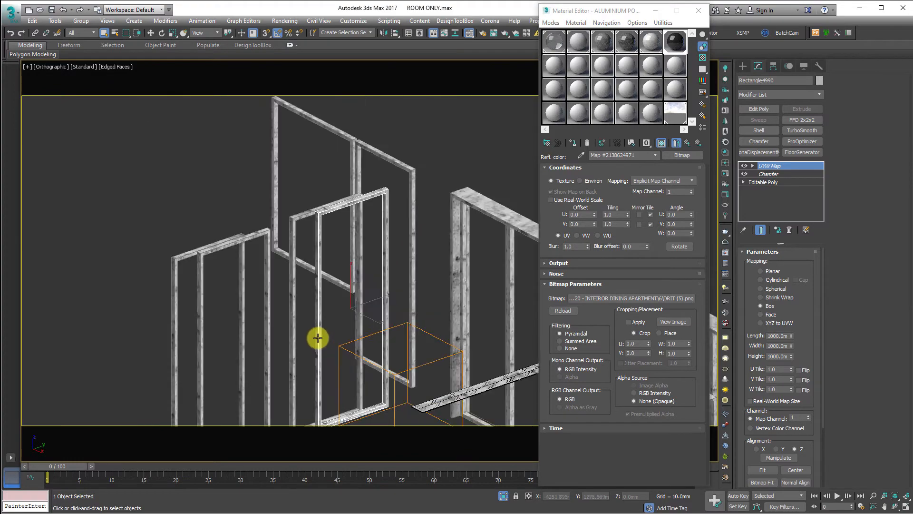
{"action": "middle_click_drag", "start_coordinate": [317, 337], "coordinate": [223, 223], "text": "alt"}
{"action": "scroll", "coordinate": [183, 341], "scroll_direction": "up", "scroll_amount": 2}
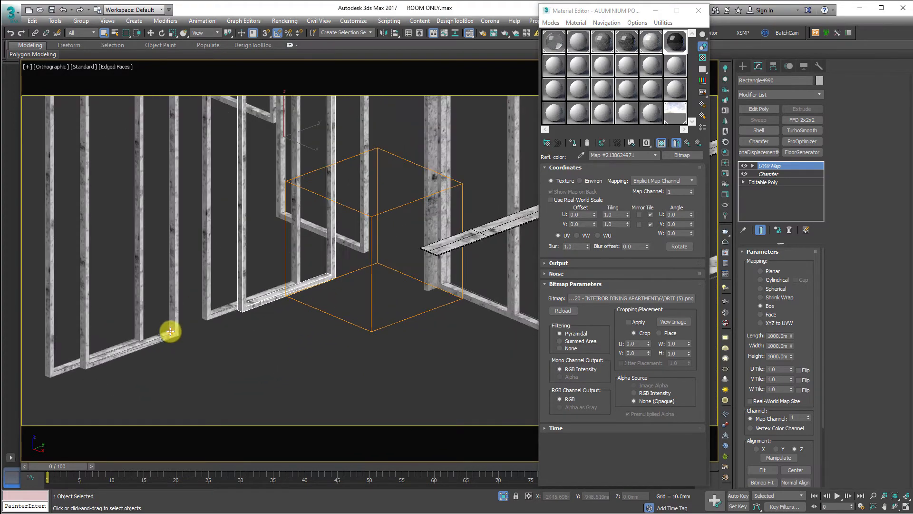
Step: Make the UVW Map unique on the front frame of the nearest sliding window and set its U tile to 1.6
{"action": "left_click", "coordinate": [171, 331]}
{"action": "right_click", "coordinate": [778, 167]}
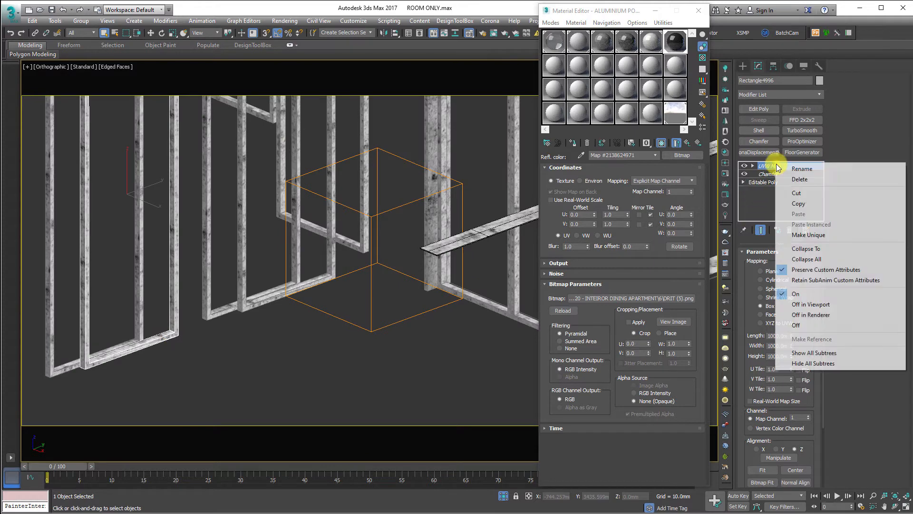
{"action": "left_click", "coordinate": [809, 234]}
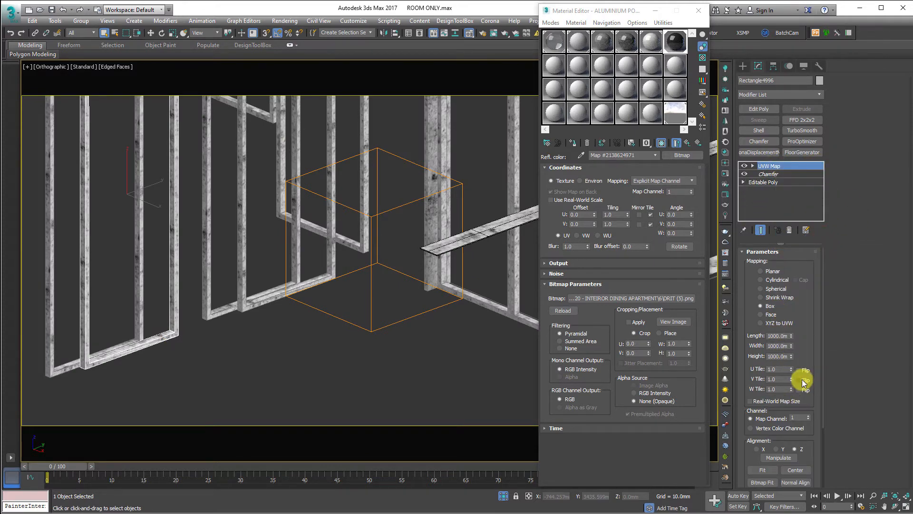
{"action": "left_click_drag", "start_coordinate": [791, 370], "coordinate": [785, 339]}
{"action": "middle_click_drag", "start_coordinate": [216, 267], "coordinate": [273, 276]}
{"action": "scroll", "coordinate": [284, 279], "scroll_direction": "up", "scroll_amount": 2}
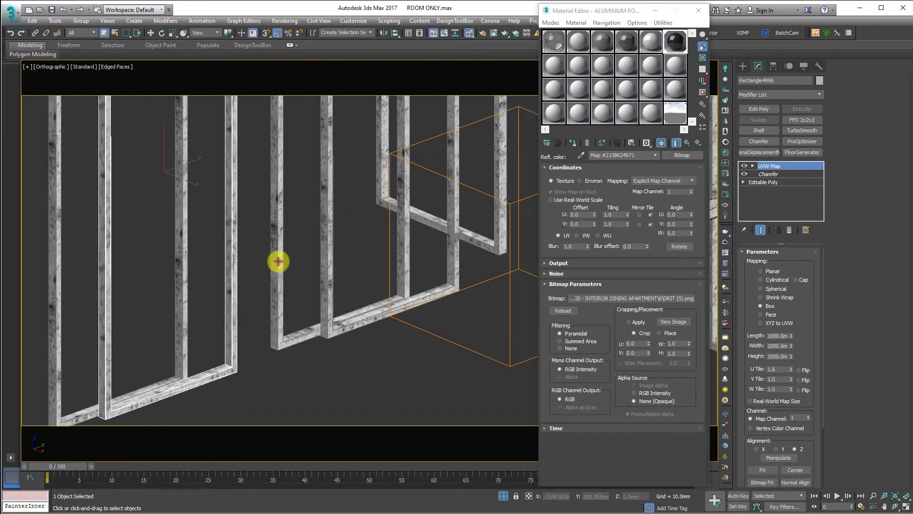
Step: Make the UVW Map unique on the left-hand frame of the adjacent sliding window and set its U tile to 1.42
{"action": "left_click", "coordinate": [279, 261]}
{"action": "right_click", "coordinate": [780, 169]}
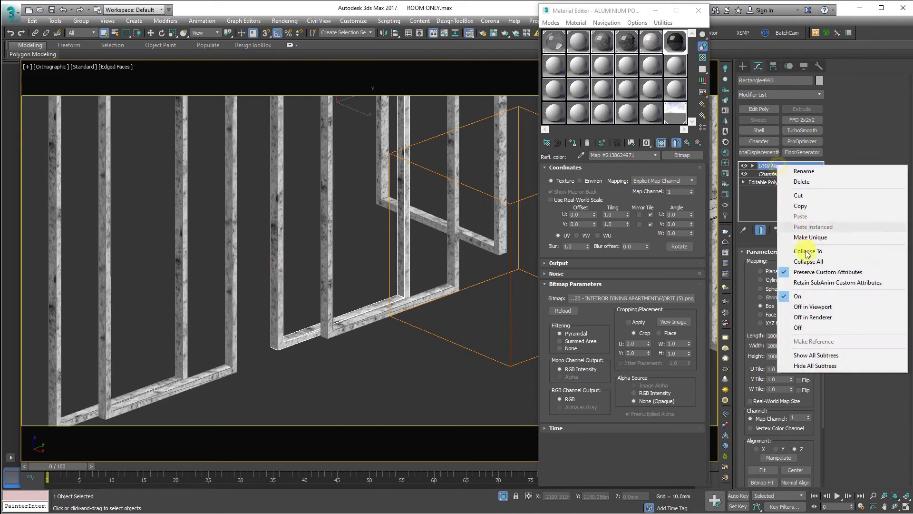
{"action": "left_click", "coordinate": [810, 197]}
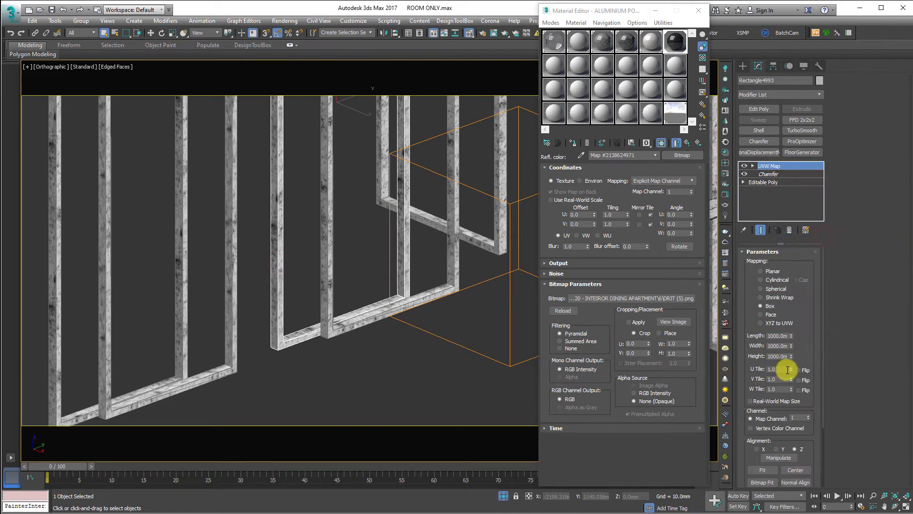
{"action": "left_click_drag", "start_coordinate": [789, 366], "coordinate": [789, 363]}
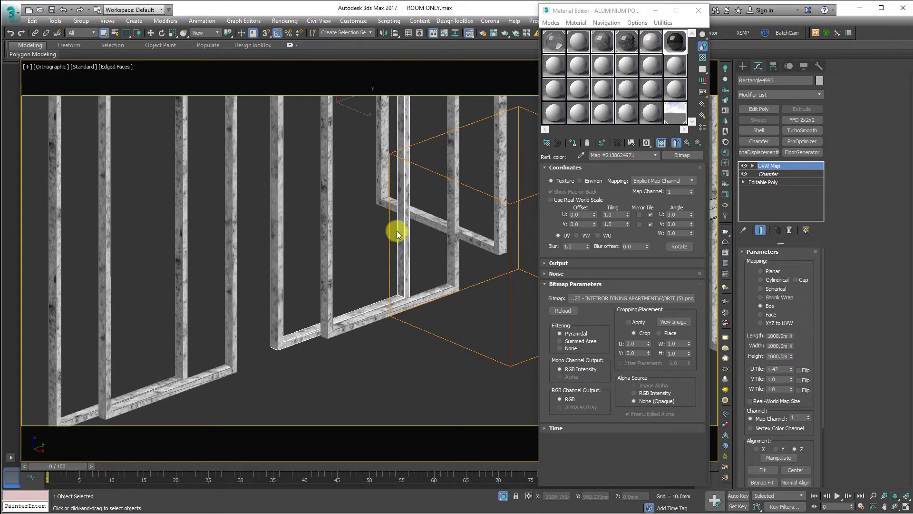
Step: Make the UVW Map unique on the wide window frame at the rear left and set its U tile to 1.6
{"action": "middle_click_drag", "start_coordinate": [393, 228], "coordinate": [291, 273]}
{"action": "scroll", "coordinate": [237, 230], "scroll_direction": "up", "scroll_amount": 2}
{"action": "left_click", "coordinate": [190, 204]}
{"action": "scroll", "coordinate": [256, 177], "scroll_direction": "down", "scroll_amount": 3}
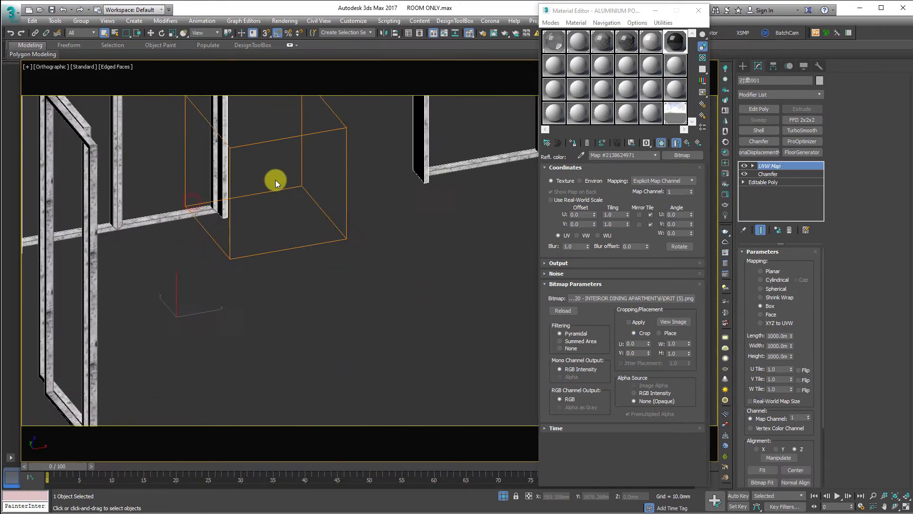
{"action": "middle_click_drag", "start_coordinate": [381, 159], "coordinate": [357, 335]}
{"action": "left_click", "coordinate": [423, 340], "text": "ctrl"}
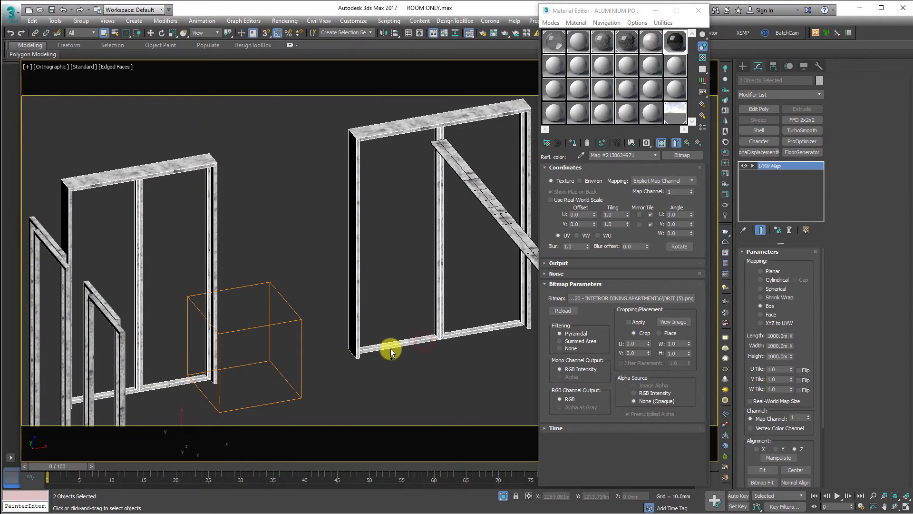
{"action": "left_click", "coordinate": [357, 332], "text": "alt"}
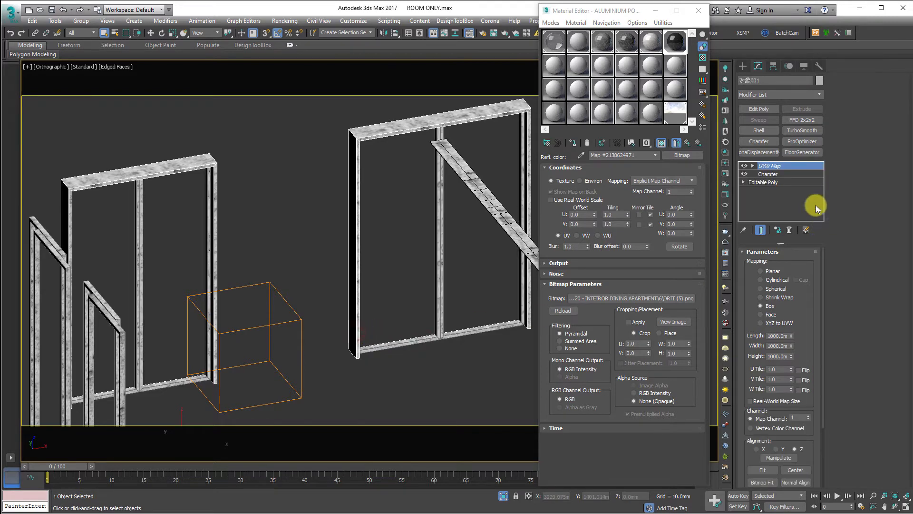
{"action": "right_click", "coordinate": [785, 170]}
{"action": "left_click", "coordinate": [811, 233]}
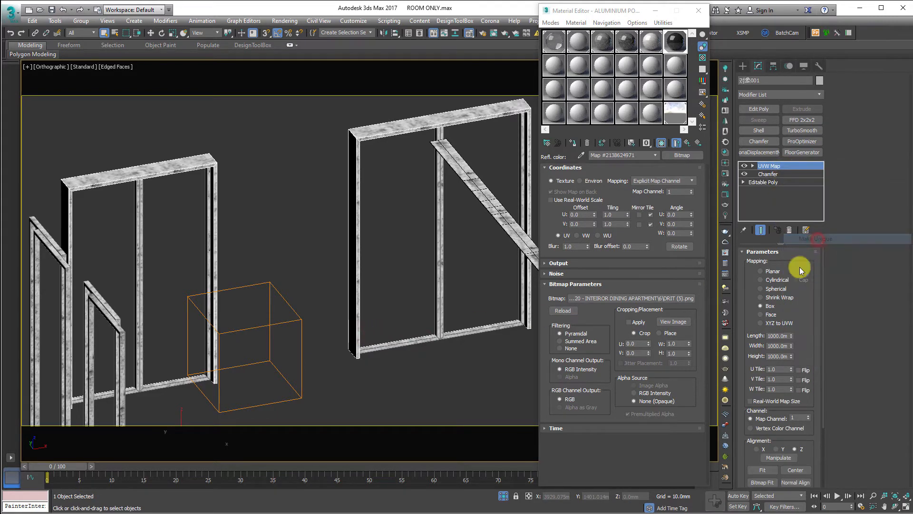
{"action": "left_click_drag", "start_coordinate": [791, 371], "coordinate": [792, 339]}
{"action": "scroll", "coordinate": [449, 120], "scroll_direction": "up", "scroll_amount": 3}
{"action": "scroll", "coordinate": [462, 193], "scroll_direction": "down", "scroll_amount": 3}
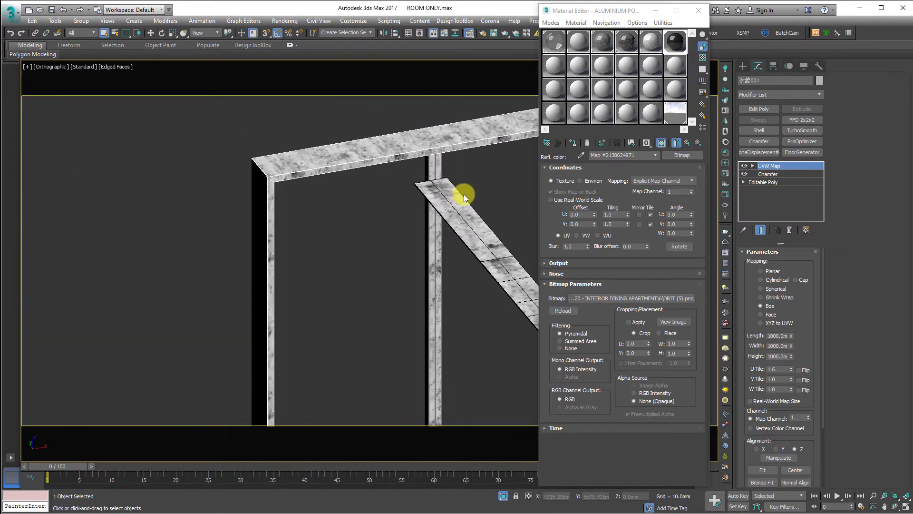
Step: Make the UVW Map unique on the wide window frame in the right-hand wall and set its U tile to 0.77
{"action": "middle_click_drag", "start_coordinate": [419, 212], "coordinate": [150, 139]}
{"action": "scroll", "coordinate": [406, 219], "scroll_direction": "up", "scroll_amount": 2}
{"action": "left_click", "coordinate": [483, 210]}
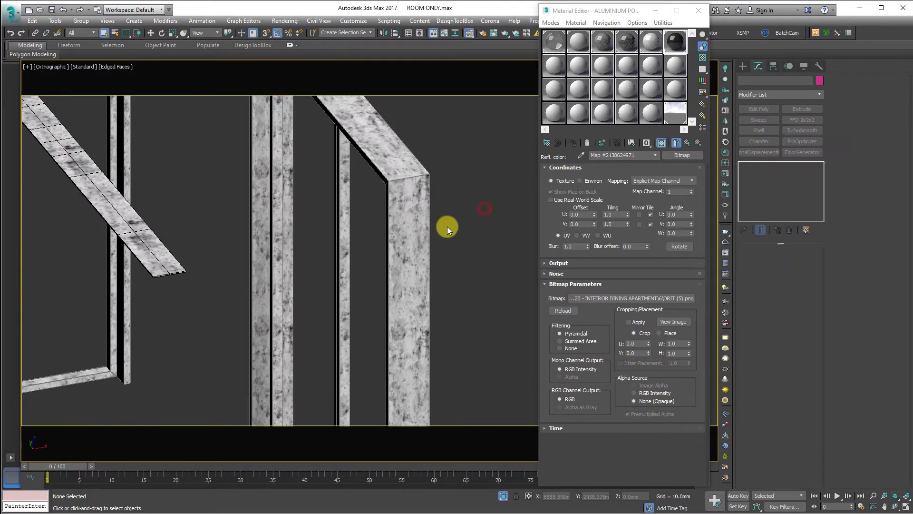
{"action": "right_click", "coordinate": [489, 181]}
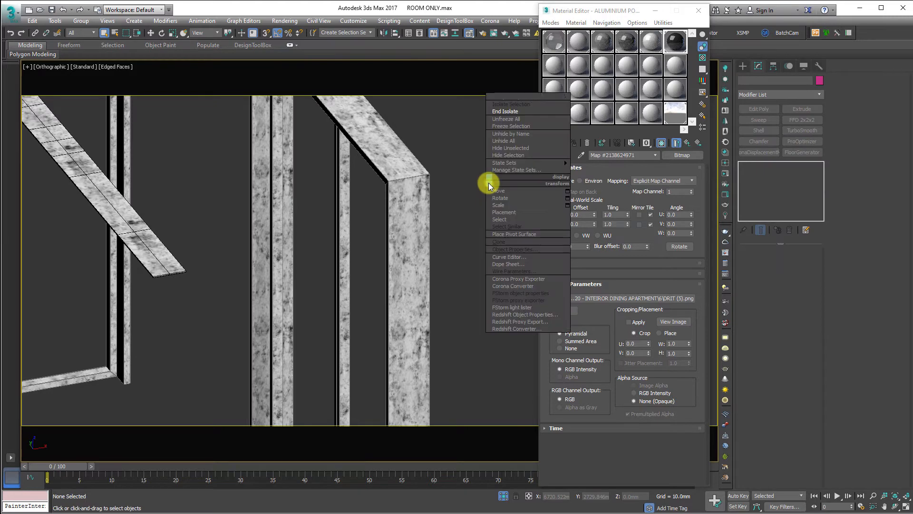
{"action": "left_click", "coordinate": [292, 228]}
{"action": "left_click", "coordinate": [279, 227]}
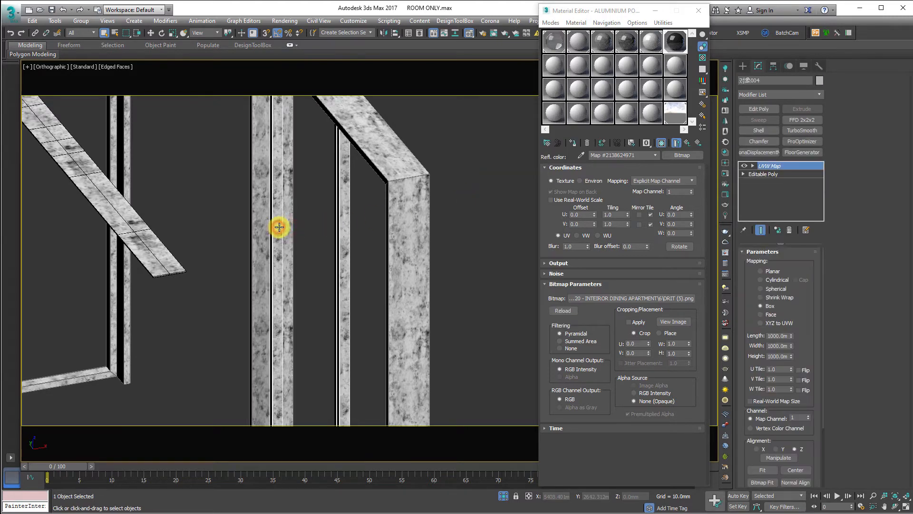
{"action": "right_click", "coordinate": [789, 168]}
{"action": "left_click", "coordinate": [833, 239]}
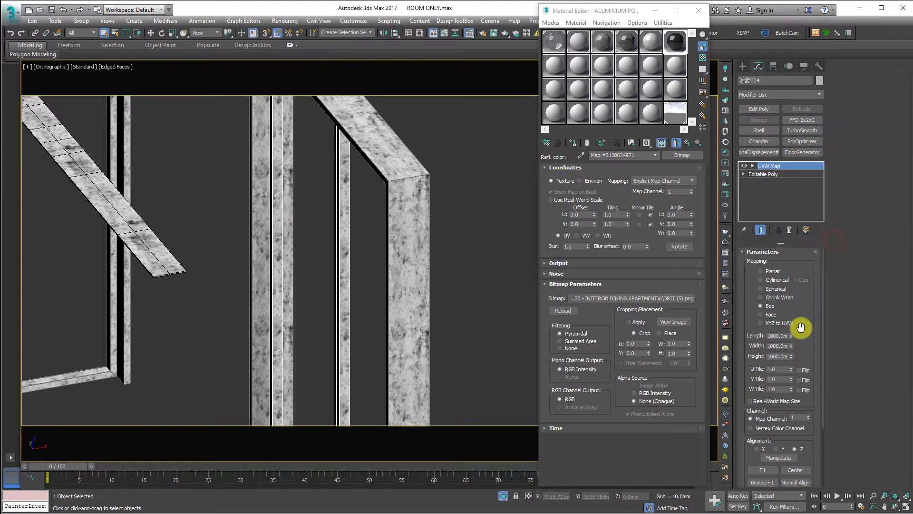
{"action": "left_click_drag", "start_coordinate": [792, 369], "coordinate": [794, 378]}
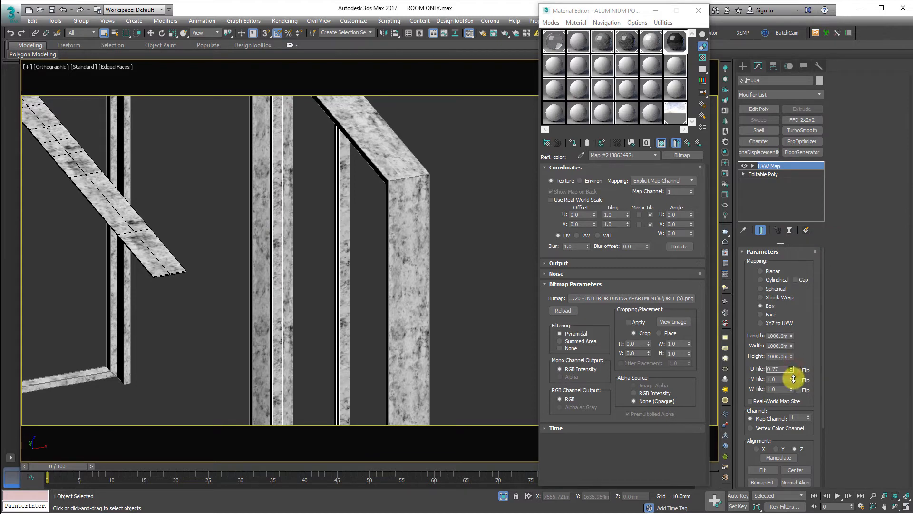
{"action": "scroll", "coordinate": [147, 255], "scroll_direction": "down", "scroll_amount": 6}
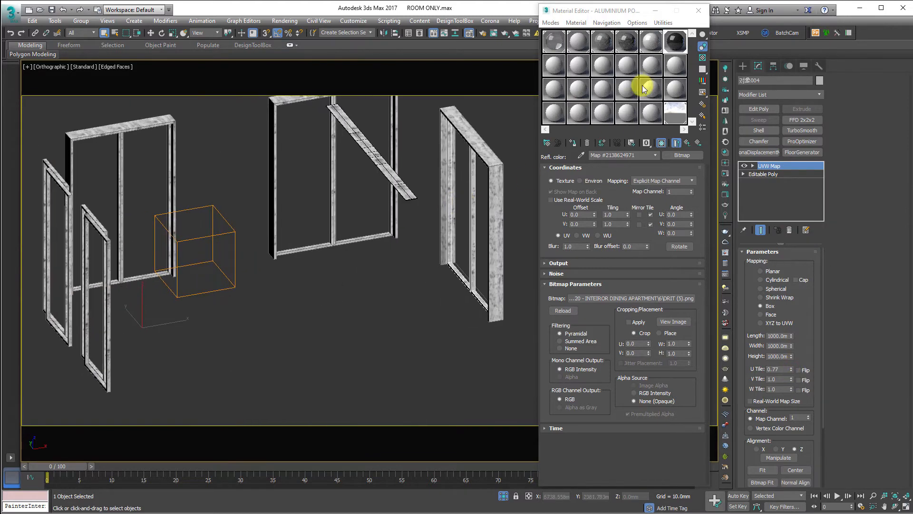
Step: Close the Material Editor, end the isolation of the window frames and return to the CoronaCamera001 view
{"action": "left_click", "coordinate": [697, 14]}
{"action": "left_click", "coordinate": [589, 214]}
{"action": "key", "text": "c"}
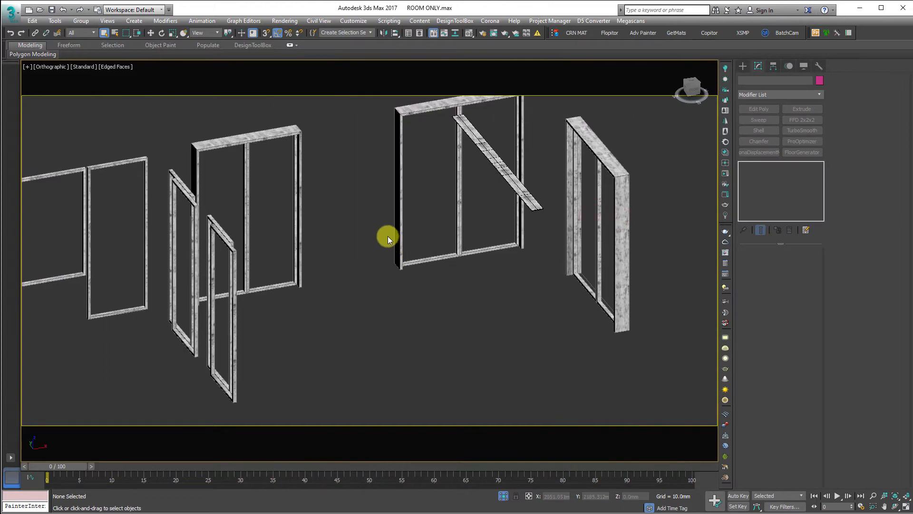
{"action": "right_click", "coordinate": [377, 210]}
{"action": "left_click", "coordinate": [395, 139]}
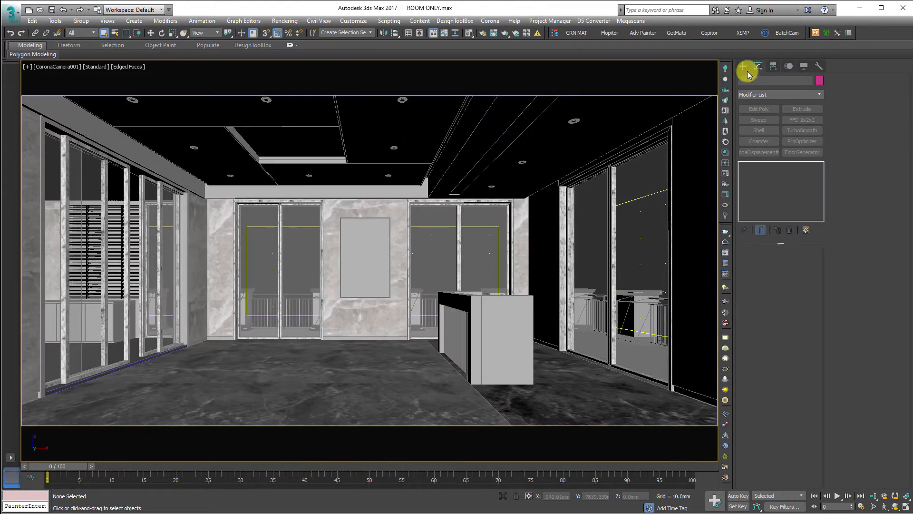
Step: Run an interactive Corona render of the room, examine the coated window frames up close, and close the render window
{"action": "left_click", "coordinate": [726, 173]}
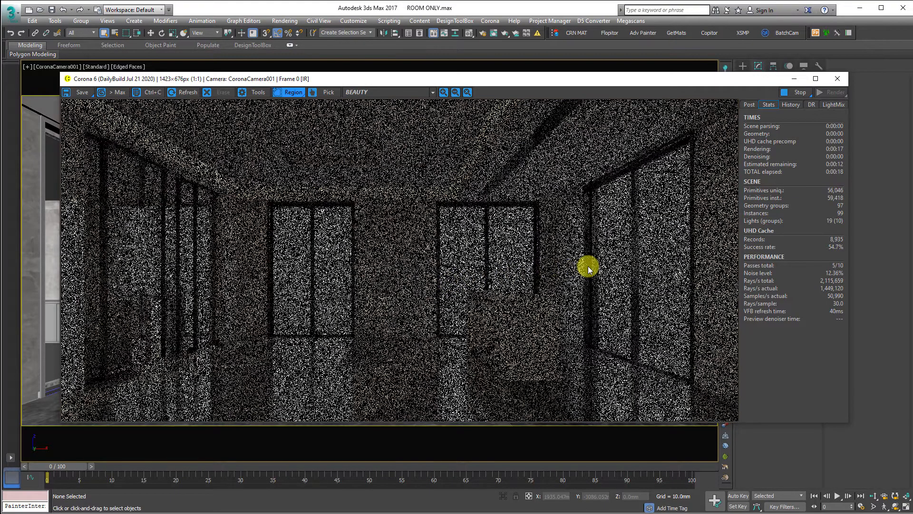
{"action": "scroll", "coordinate": [604, 247], "scroll_direction": "up", "scroll_amount": 1}
{"action": "left_click_drag", "start_coordinate": [622, 230], "coordinate": [438, 267]}
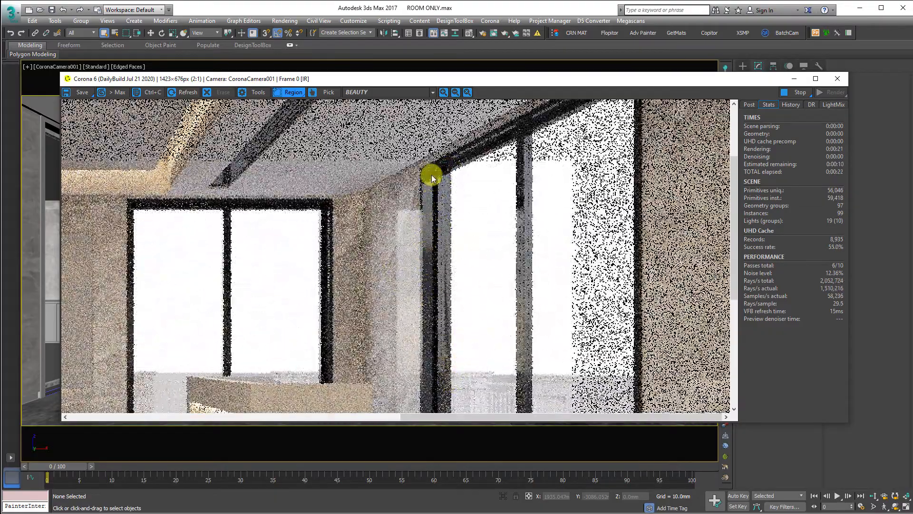
{"action": "left_click_drag", "start_coordinate": [232, 245], "coordinate": [546, 244]}
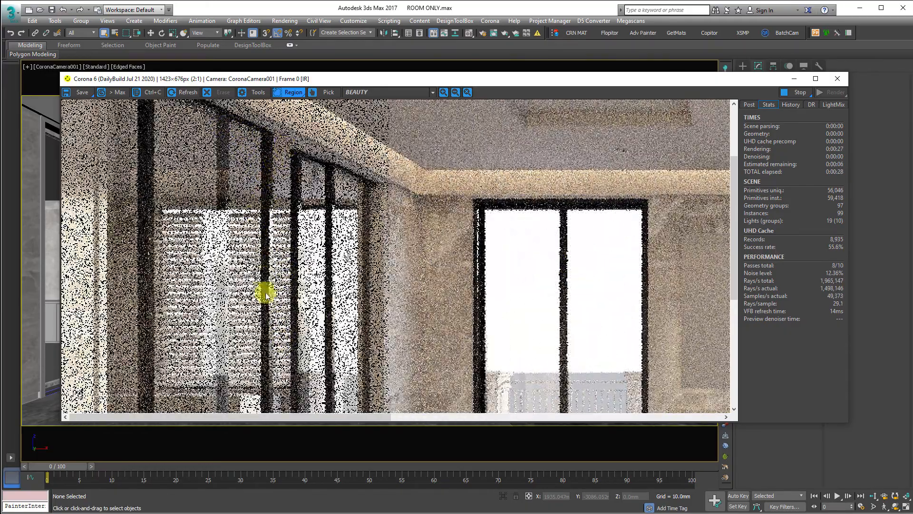
{"action": "scroll", "coordinate": [269, 324], "scroll_direction": "down", "scroll_amount": 1}
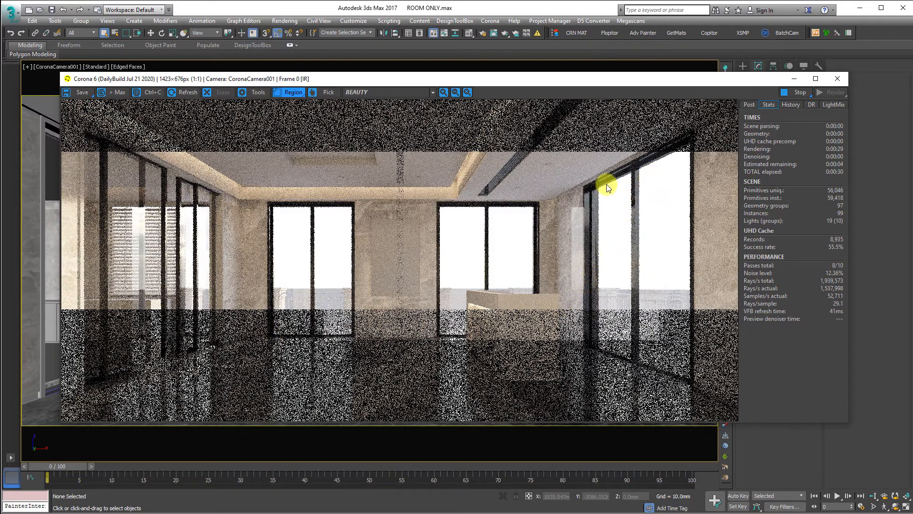
{"action": "key", "text": "alt+Tab"}
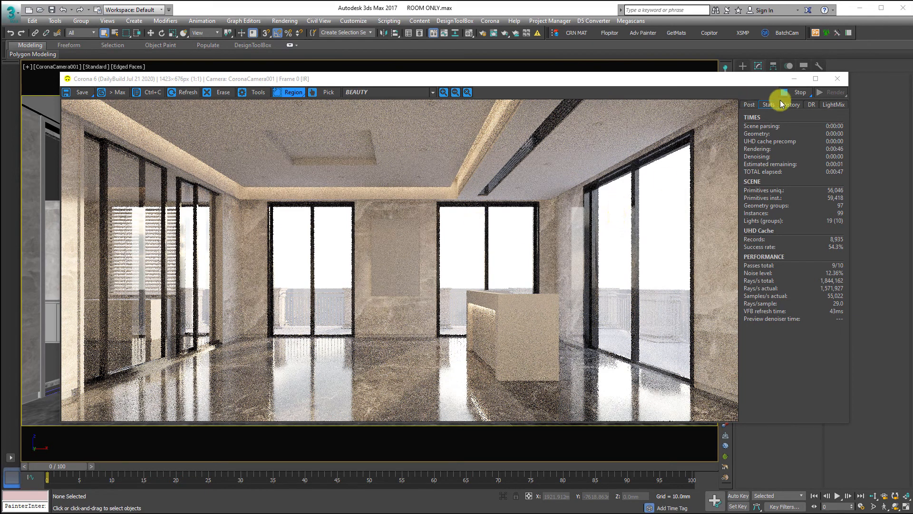
{"action": "left_click", "coordinate": [843, 80]}
Step: Select the two trim pieces lining the edges of the rectangular ceiling recess
{"action": "left_click", "coordinate": [281, 189]}
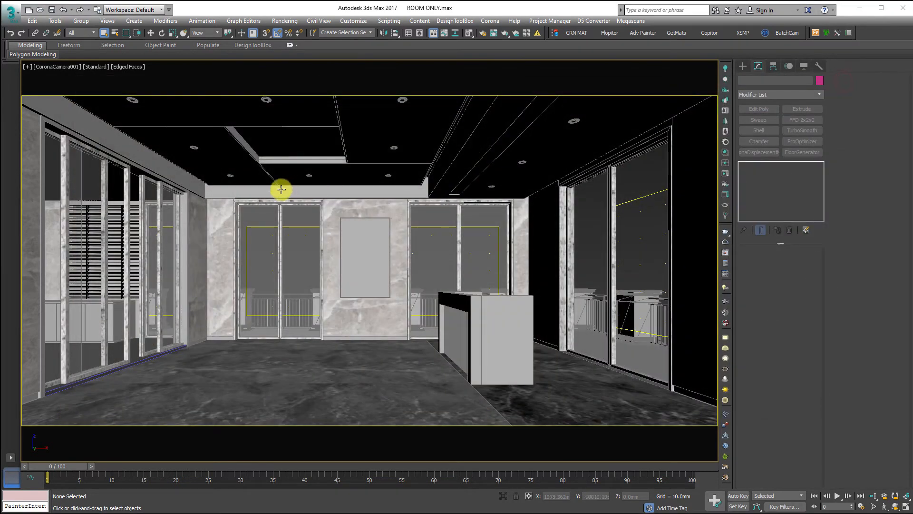
{"action": "left_click", "coordinate": [251, 152]}
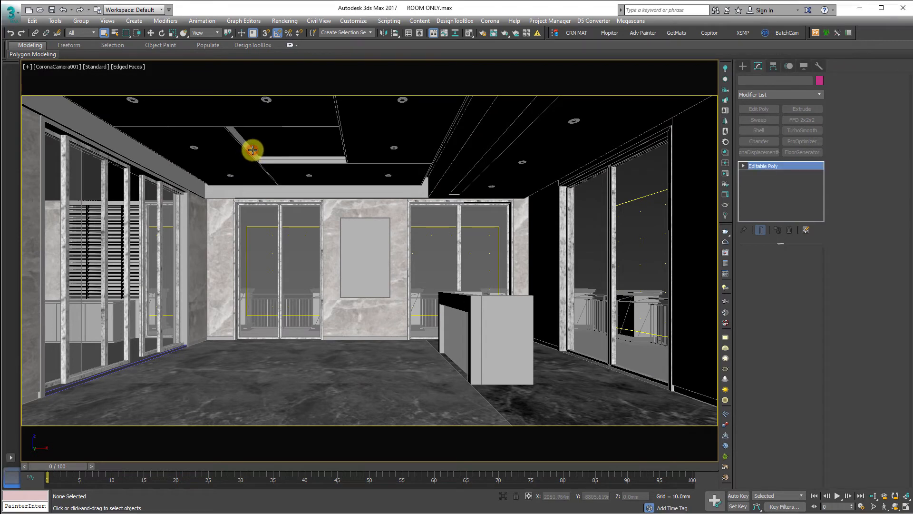
{"action": "left_click", "coordinate": [269, 162]}
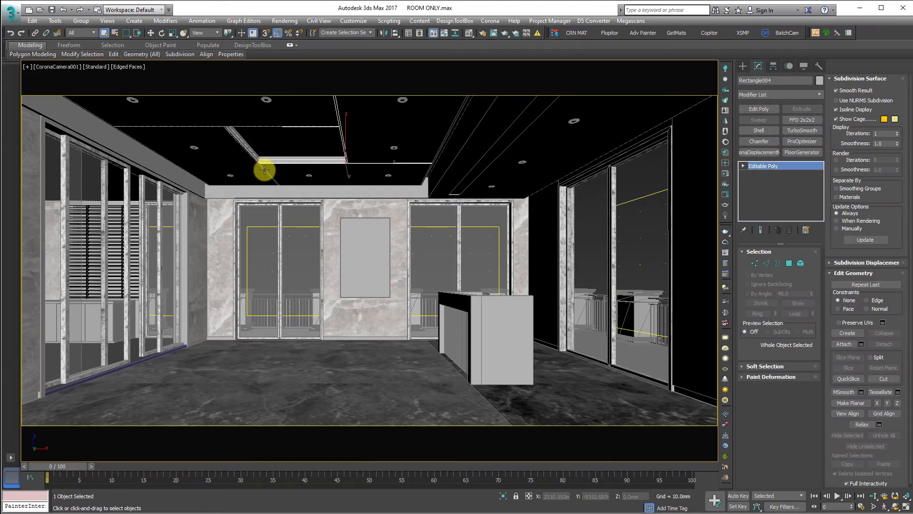
{"action": "key", "text": "p"}
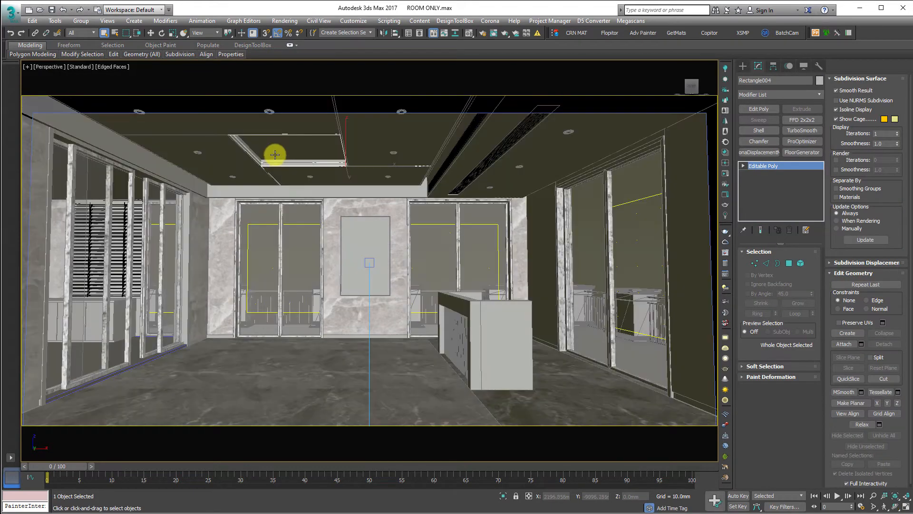
{"action": "key", "text": "z"}
{"action": "scroll", "coordinate": [220, 238], "scroll_direction": "up", "scroll_amount": 3}
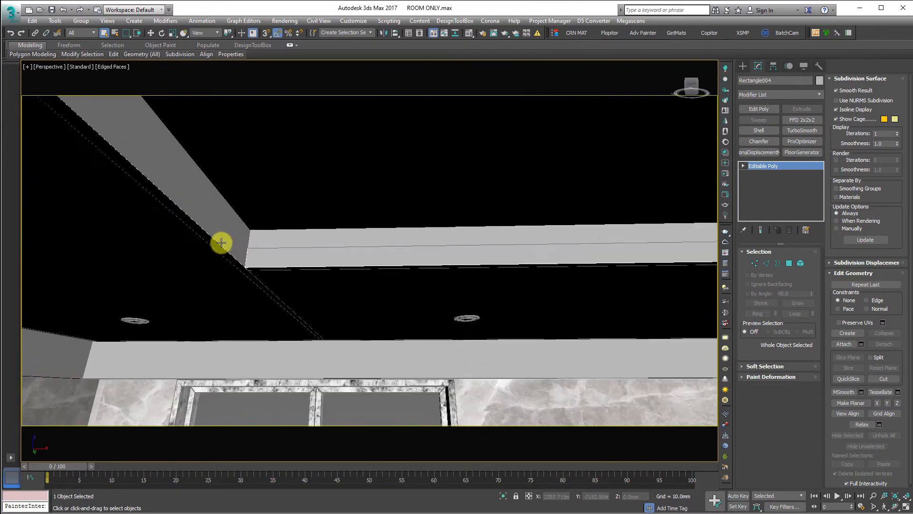
{"action": "left_click", "coordinate": [236, 241]}
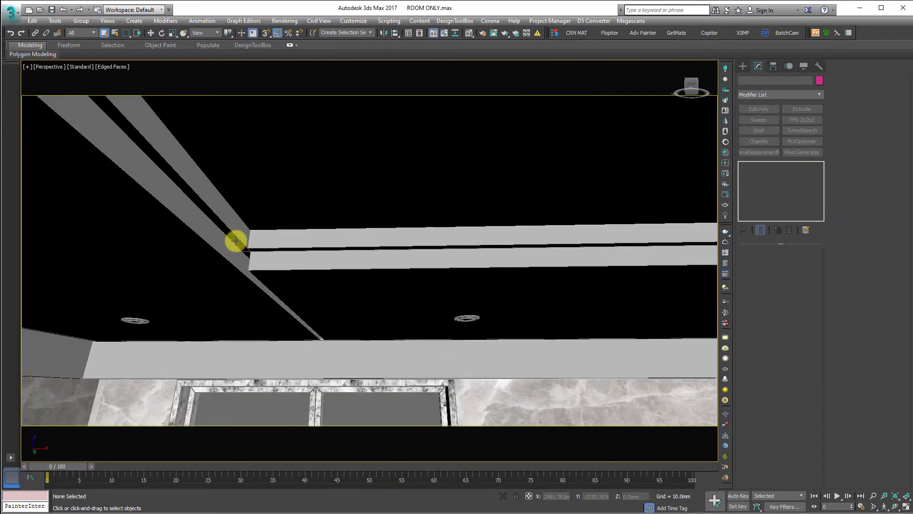
{"action": "left_click", "coordinate": [245, 262]}
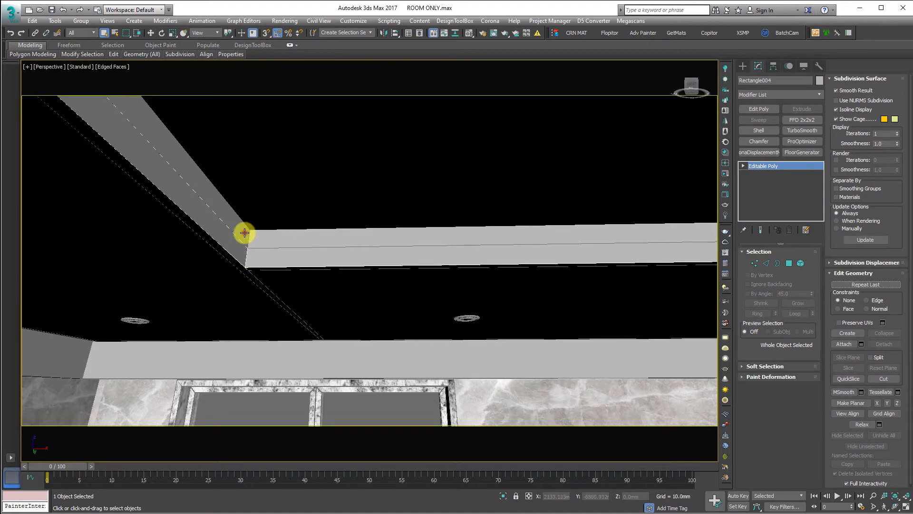
{"action": "left_click", "coordinate": [244, 233], "text": "ctrl"}
{"action": "scroll", "coordinate": [246, 233], "scroll_direction": "down", "scroll_amount": 5}
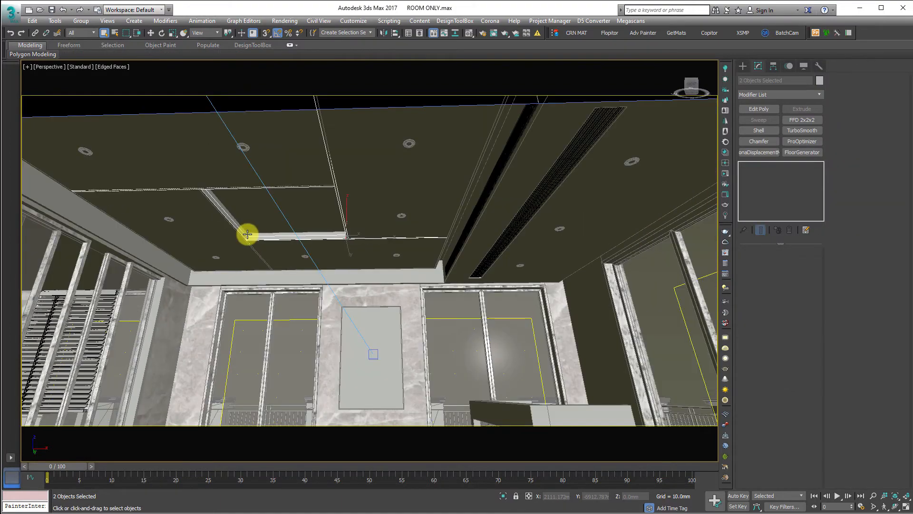
Step: Add the remaining thin ceiling trim strip to the selection
{"action": "scroll", "coordinate": [213, 229], "scroll_direction": "up", "scroll_amount": 8}
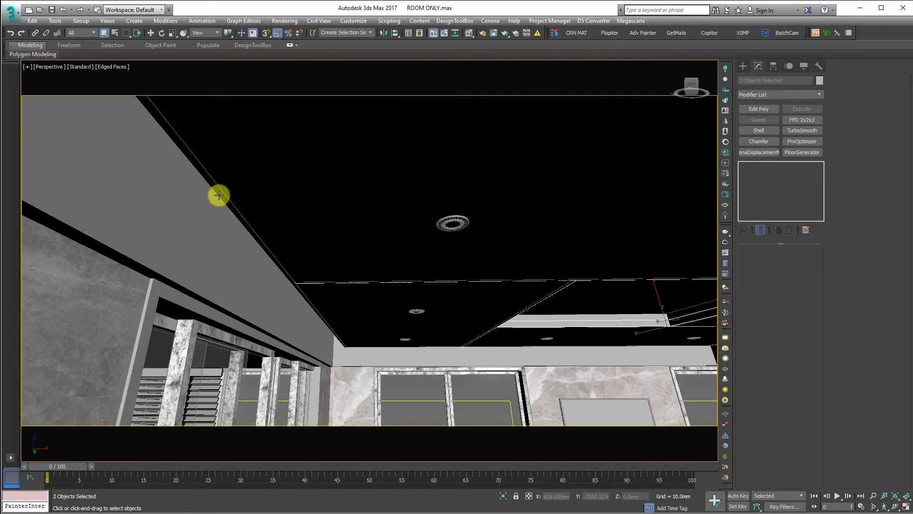
{"action": "left_click", "coordinate": [218, 195], "text": "ctrl"}
{"action": "middle_click_drag", "start_coordinate": [518, 281], "coordinate": [312, 175]}
{"action": "scroll", "coordinate": [312, 175], "scroll_direction": "up", "scroll_amount": 2}
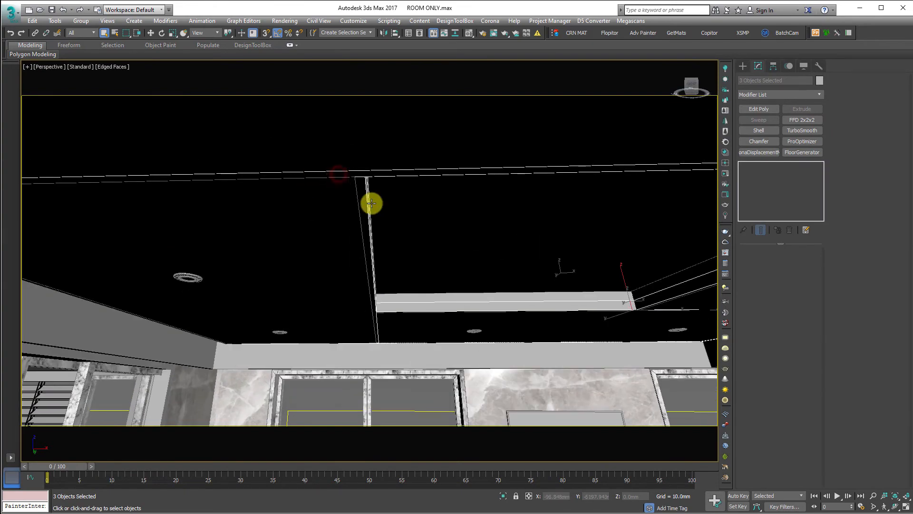
Step: Add the skirting at the base of the room's marble walls to the selection
{"action": "middle_click_drag", "start_coordinate": [371, 202], "coordinate": [381, 183], "text": "alt"}
{"action": "middle_click_drag", "start_coordinate": [545, 168], "coordinate": [328, 332]}
{"action": "scroll", "coordinate": [407, 270], "scroll_direction": "down", "scroll_amount": 7}
{"action": "middle_click_drag", "start_coordinate": [408, 269], "coordinate": [392, 239], "text": "alt"}
{"action": "left_click_drag", "start_coordinate": [392, 239], "coordinate": [397, 205], "text": "alt"}
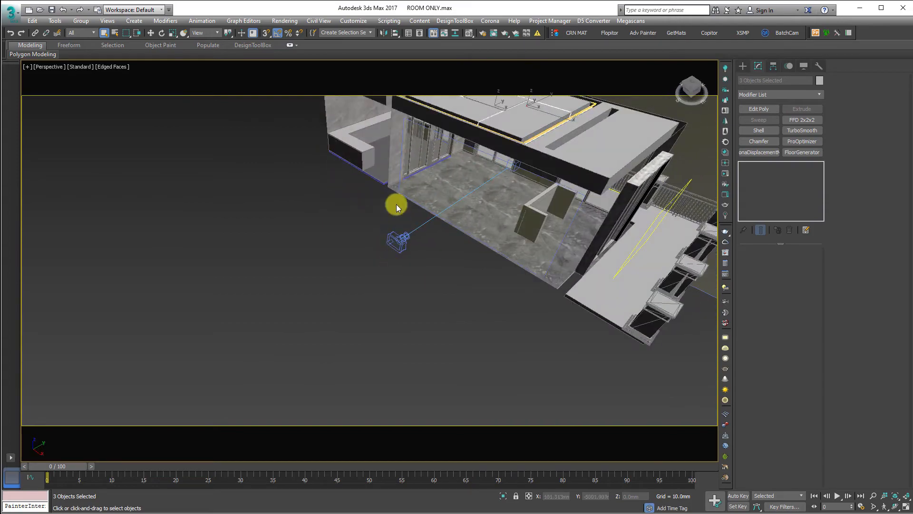
{"action": "scroll", "coordinate": [397, 200], "scroll_direction": "up", "scroll_amount": 8}
{"action": "left_click", "coordinate": [341, 164], "text": "ctrl"}
{"action": "scroll", "coordinate": [402, 181], "scroll_direction": "down", "scroll_amount": 5}
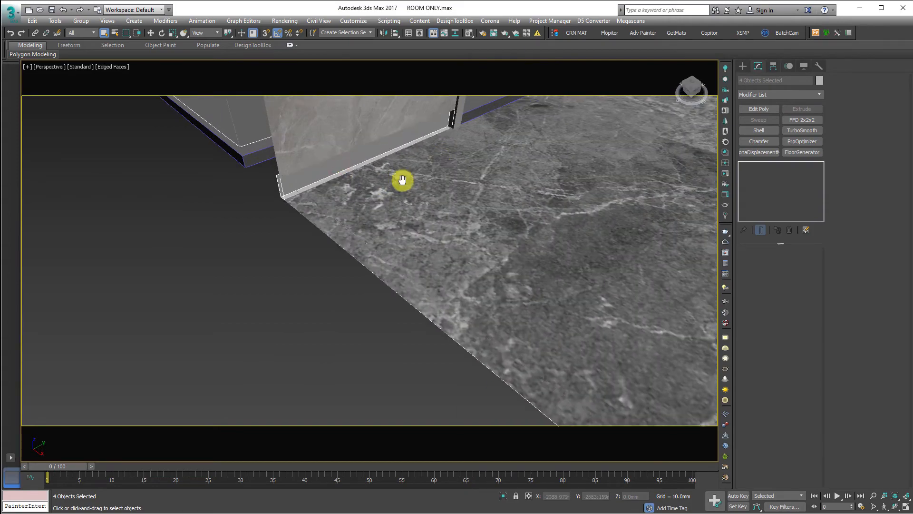
{"action": "middle_click_drag", "start_coordinate": [401, 181], "coordinate": [353, 272]}
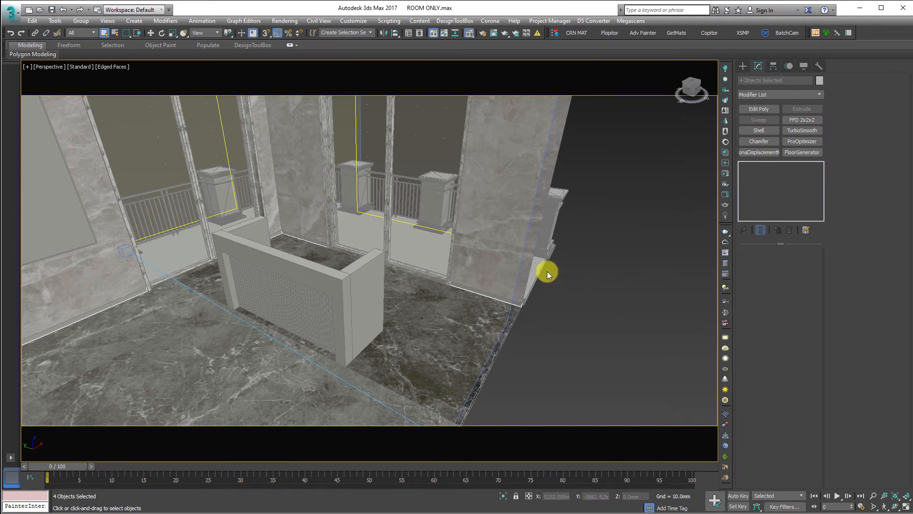
Step: Assign the dark aluminium powder coating material to the selected ceiling trims and skirting, then close the Material Editor
{"action": "key", "text": "m"}
{"action": "right_click", "coordinate": [673, 39]}
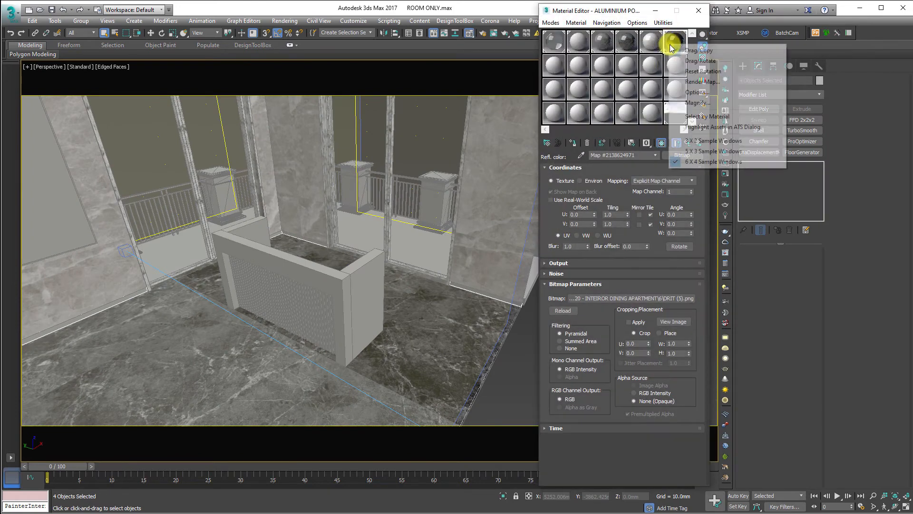
{"action": "left_click", "coordinate": [699, 61]}
{"action": "left_click", "coordinate": [573, 143]}
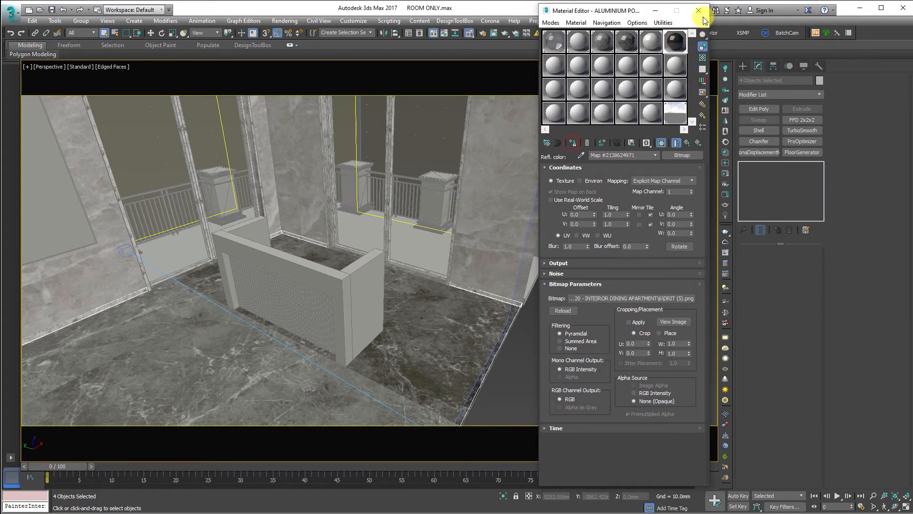
{"action": "left_click", "coordinate": [702, 14]}
Step: Clear the selection, look over the newly coated skirting and return to the CoronaCamera001 view
{"action": "left_click", "coordinate": [603, 243]}
{"action": "middle_click_drag", "start_coordinate": [242, 264], "coordinate": [390, 236], "text": "alt"}
{"action": "key", "text": "x"}
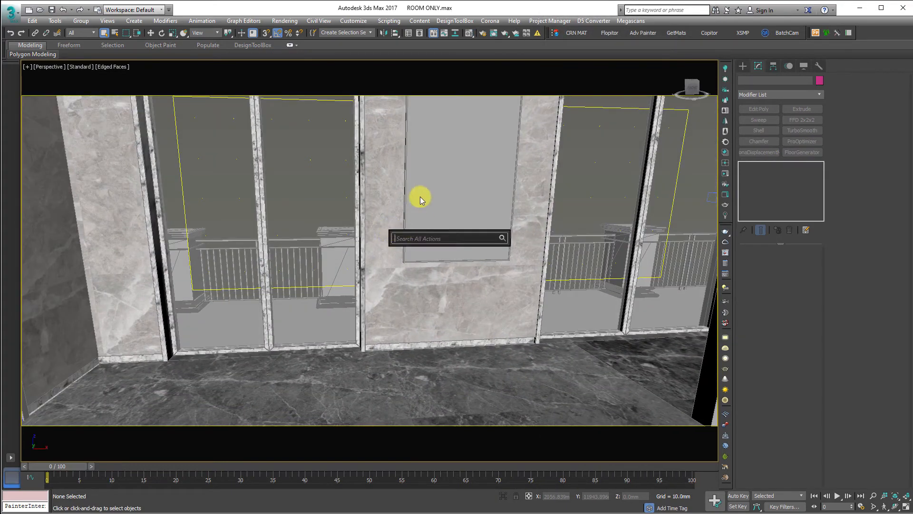
{"action": "key", "text": "Escape"}
{"action": "key", "text": "c"}
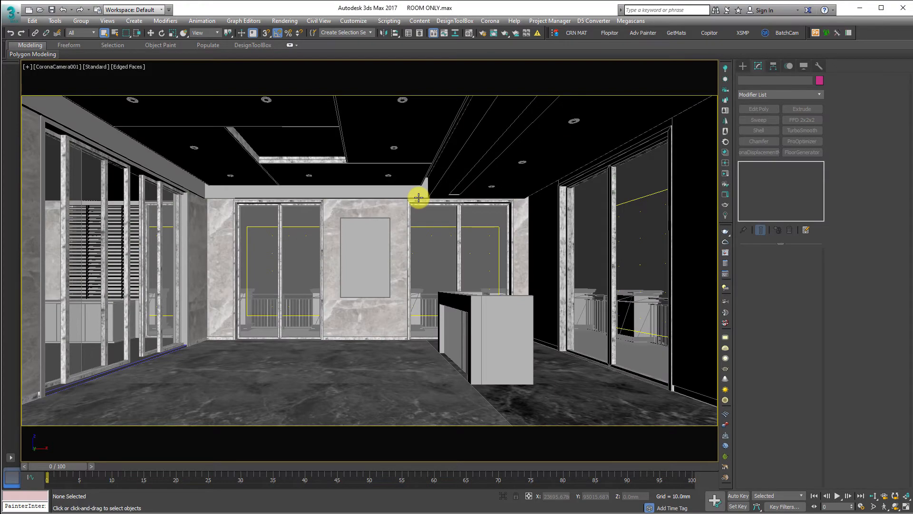
Step: Bring up the Corona frame buffer, then close it and restore the four-viewport layout
{"action": "left_click", "coordinate": [726, 174]}
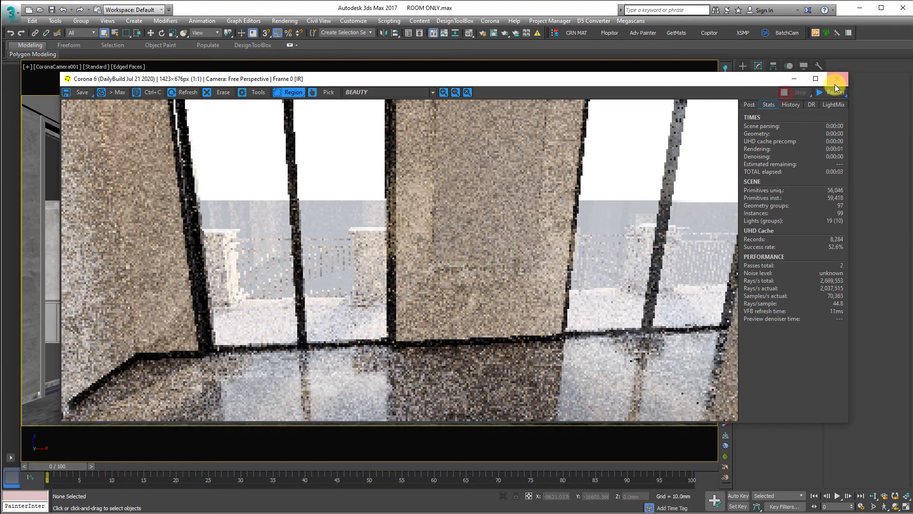
{"action": "left_click", "coordinate": [838, 79]}
{"action": "key", "text": "alt+w"}
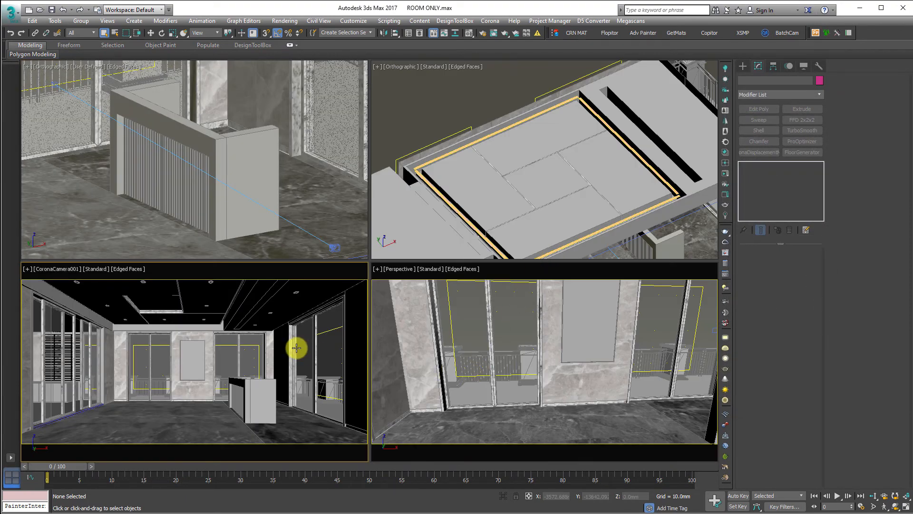
Step: Turn off the camera viewport's safe frame, then set every viewport except Perspective to Top view and fit the whole plan in each
{"action": "key", "text": "shift+f"}
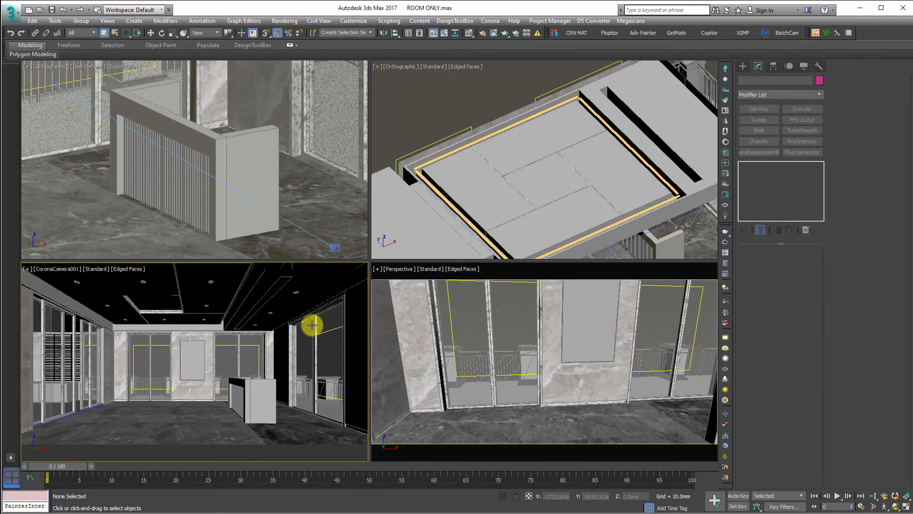
{"action": "key", "text": "t"}
{"action": "middle_click", "coordinate": [309, 207]}
{"action": "key", "text": "t"}
{"action": "middle_click", "coordinate": [460, 188]}
{"action": "key", "text": "t"}
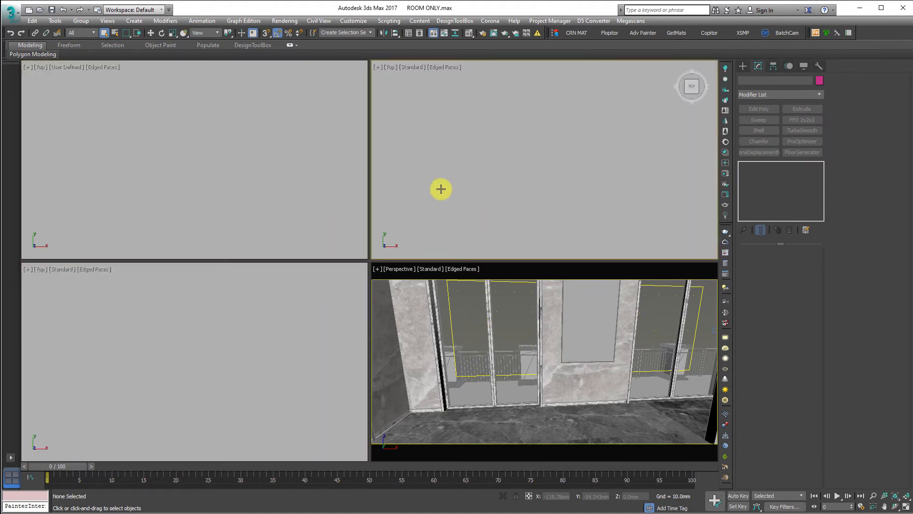
{"action": "key", "text": "z"}
{"action": "middle_click", "coordinate": [334, 200]}
{"action": "key", "text": "z"}
{"action": "middle_click", "coordinate": [336, 316]}
{"action": "key", "text": "z"}
{"action": "middle_click", "coordinate": [454, 348]}
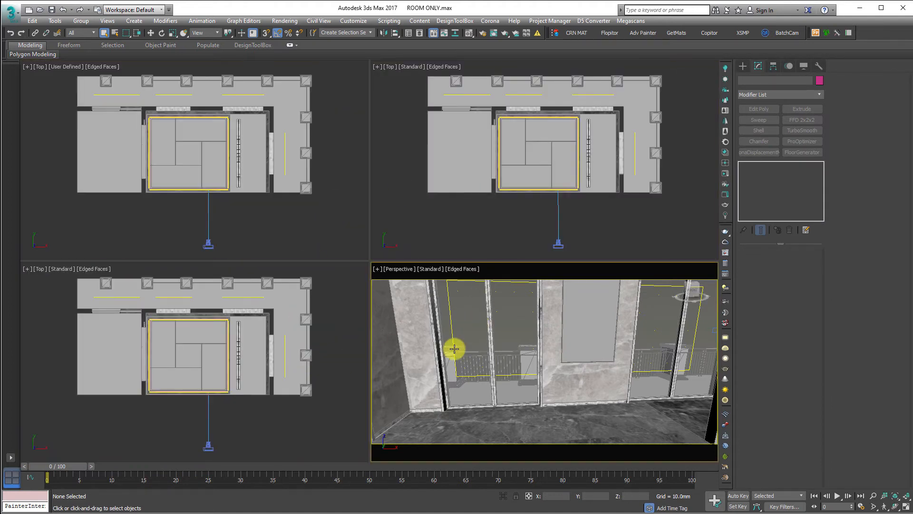
Step: Change the Perspective viewport to CoronaCamera001 and lock it as the view to render in Render Setup
{"action": "key", "text": "c"}
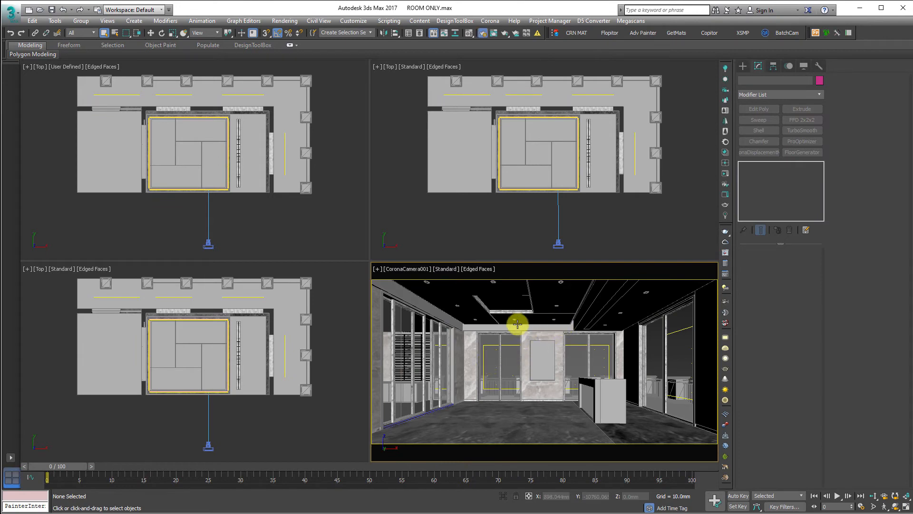
{"action": "key", "text": "F10"}
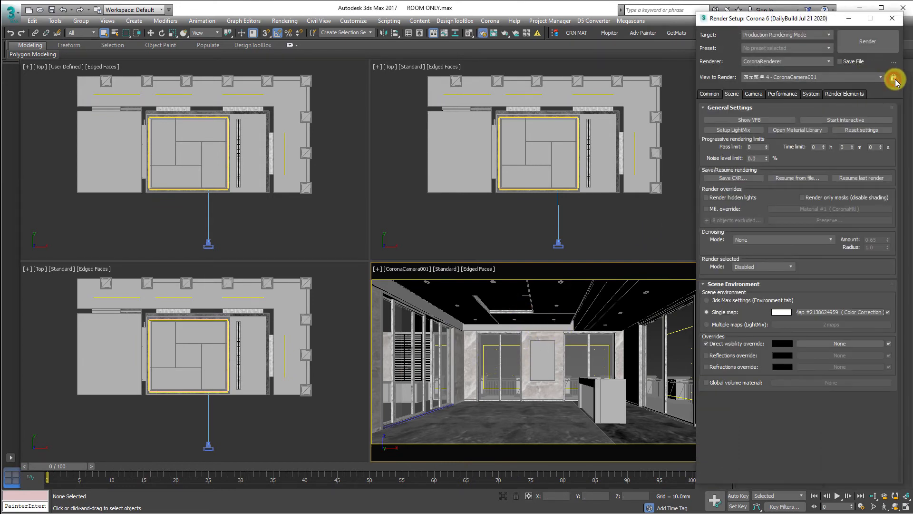
{"action": "left_click", "coordinate": [895, 79]}
Step: Run an interactive Corona render of CoronaCamera001 to check the dark frames, trims and skirting, then stop it
{"action": "left_click", "coordinate": [843, 121]}
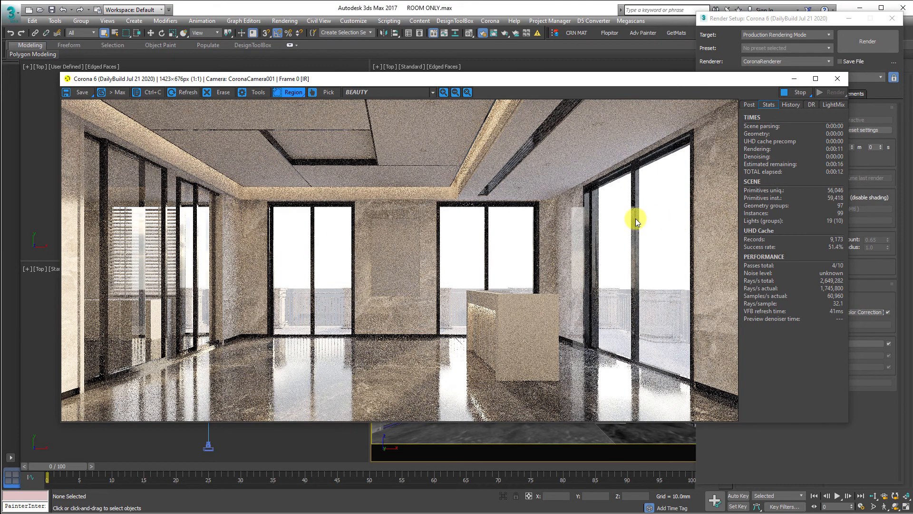
{"action": "left_click_drag", "start_coordinate": [605, 82], "coordinate": [574, 113]}
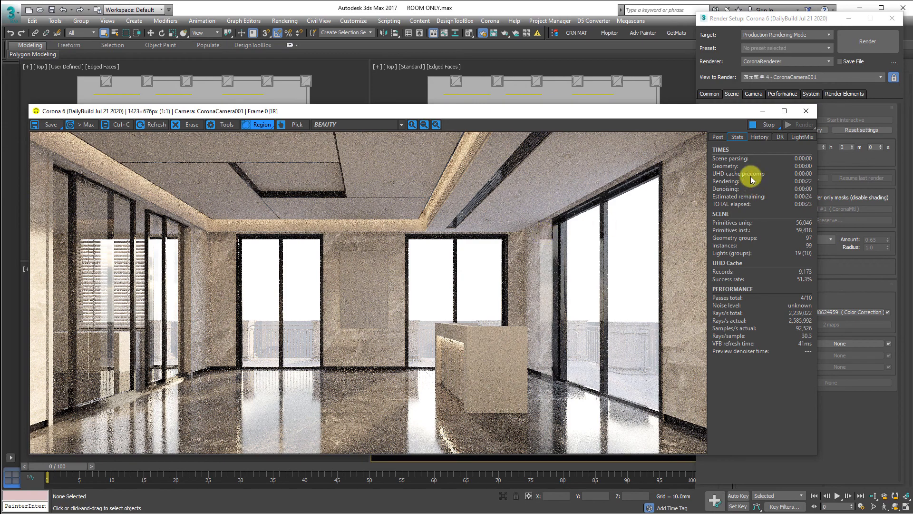
{"action": "left_click", "coordinate": [755, 125]}
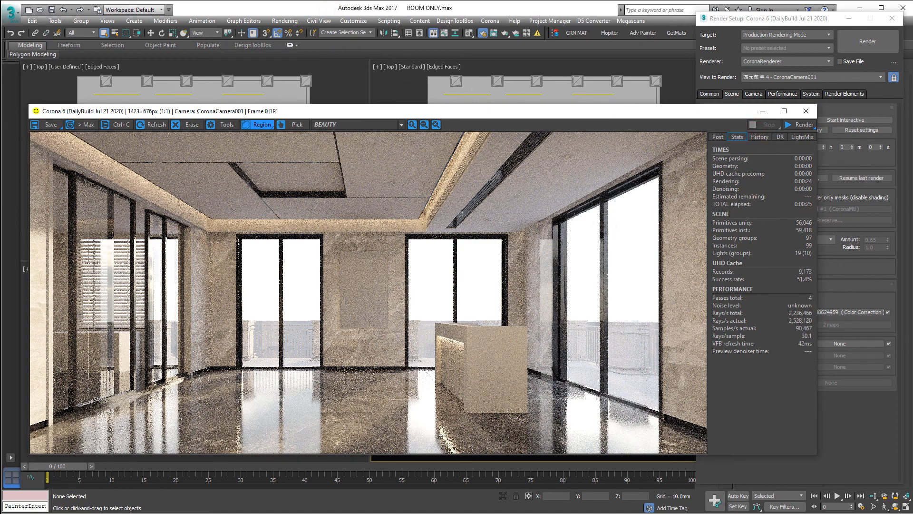